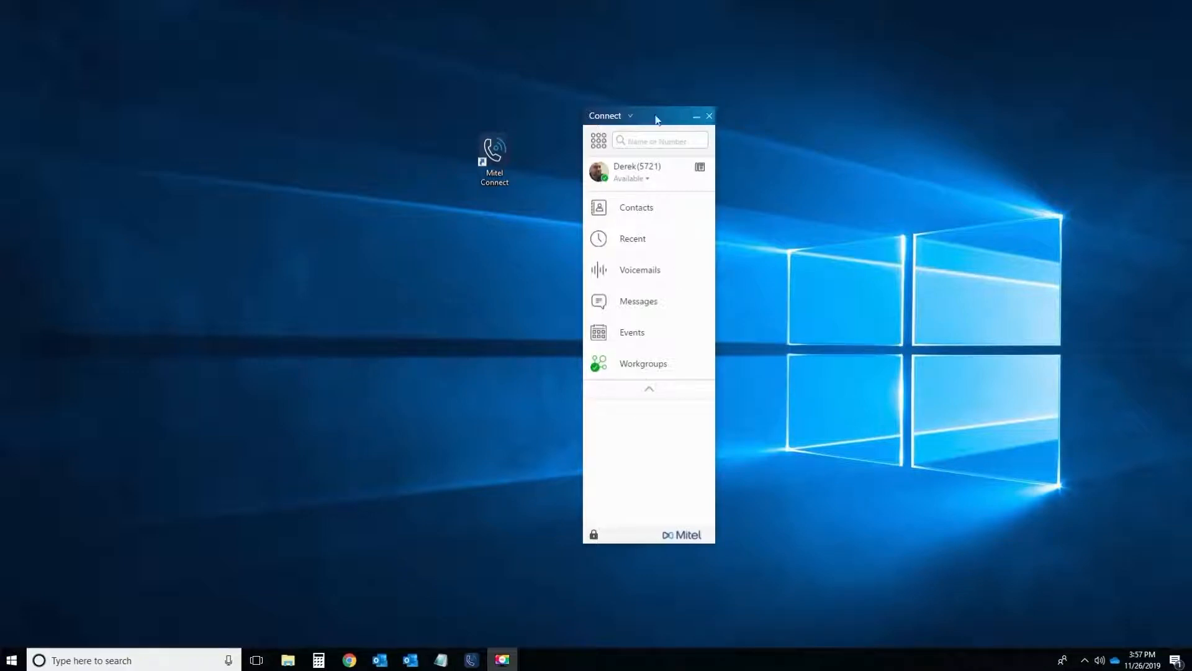
pyautogui.moveTo(657, 119)
pyautogui.mouseDown()
pyautogui.moveTo(642, 125)
pyautogui.moveTo(647, 113)
pyautogui.mouseUp()
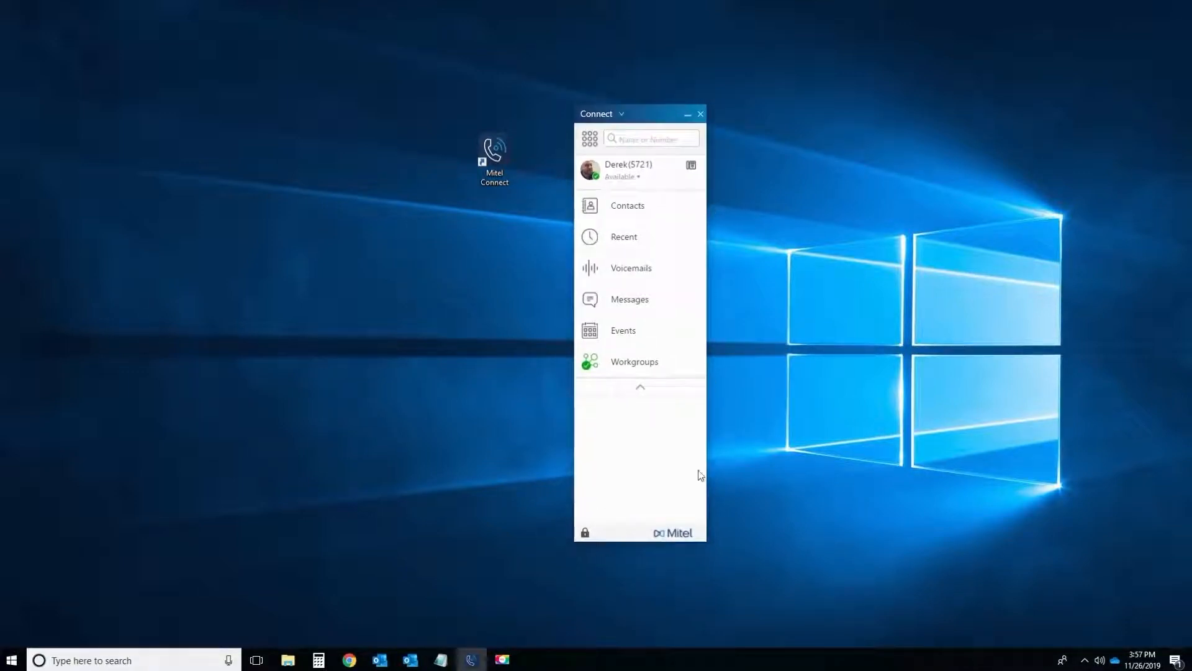
pyautogui.click(623, 115)
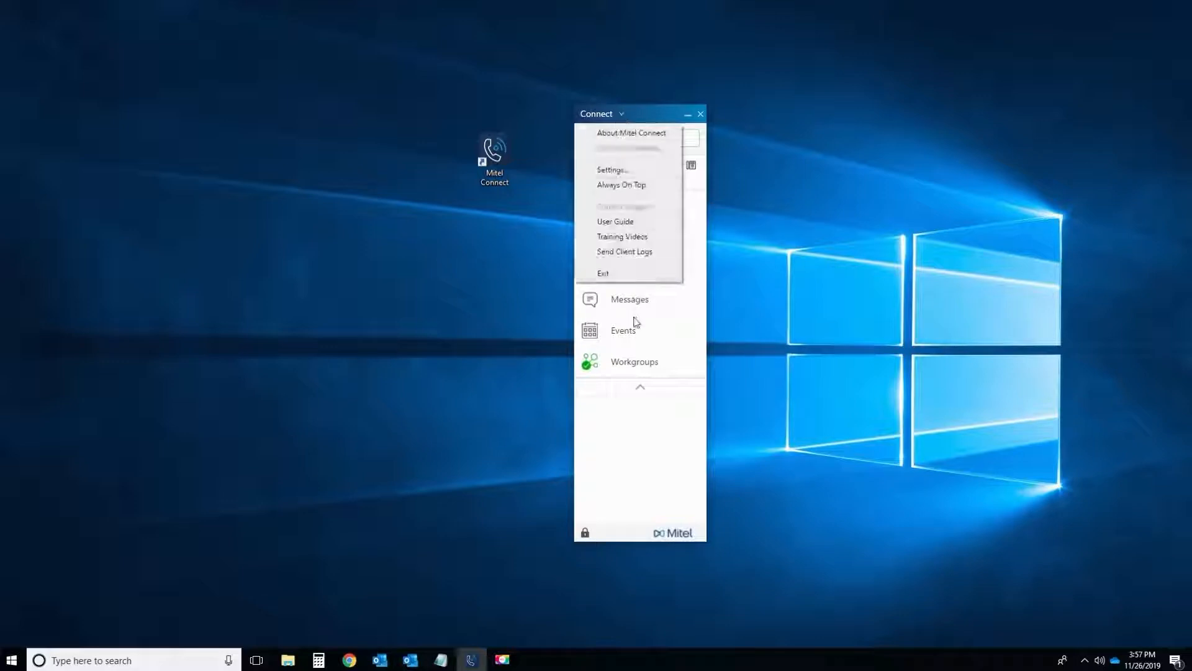
pyautogui.click(650, 430)
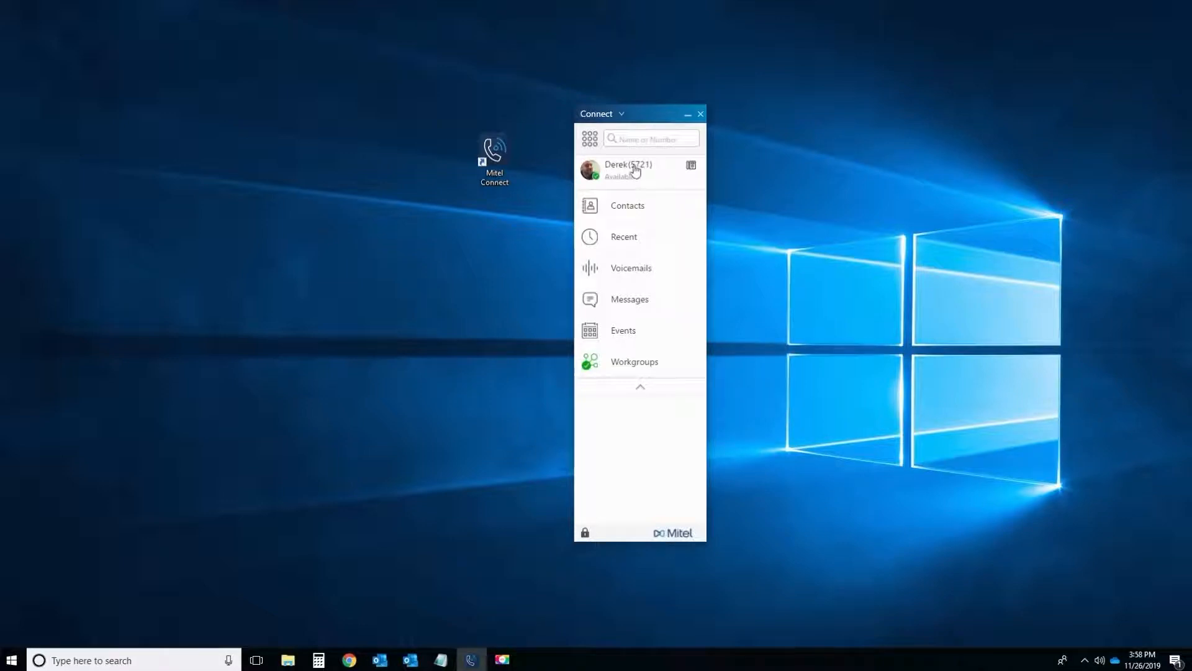
# Step: Switch to Mitel Connect Director in the browser and open the list of system users
pyautogui.moveTo(1191, 668); pyautogui.dragTo(273, 0)
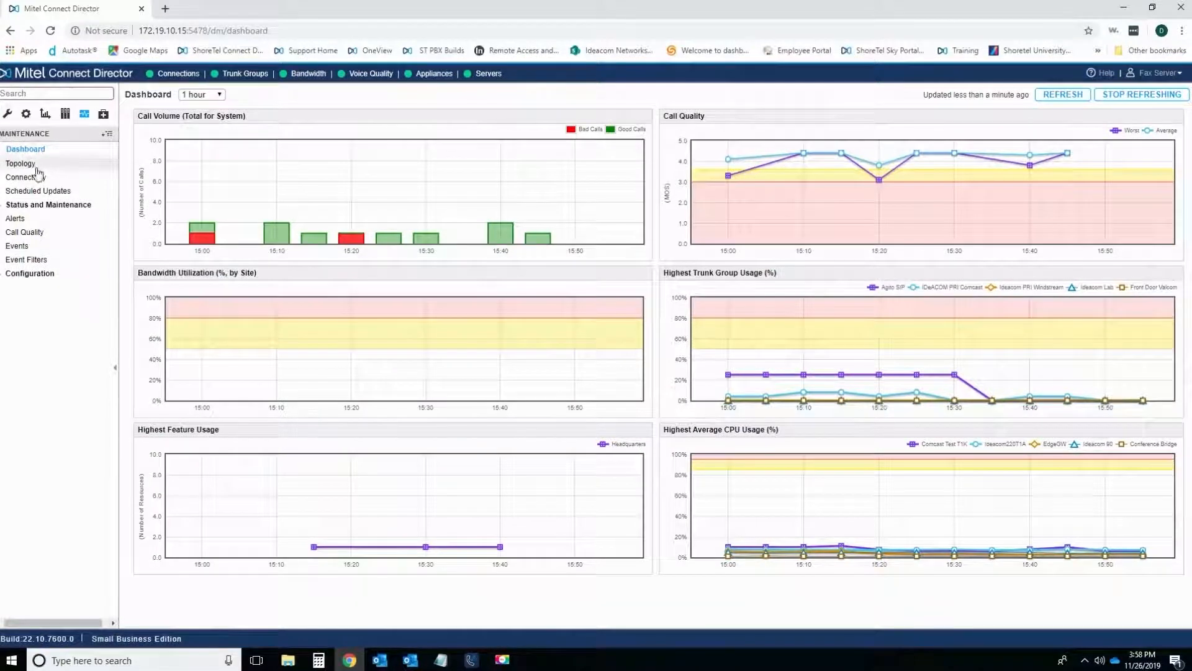
pyautogui.click(7, 115)
pyautogui.click(16, 149)
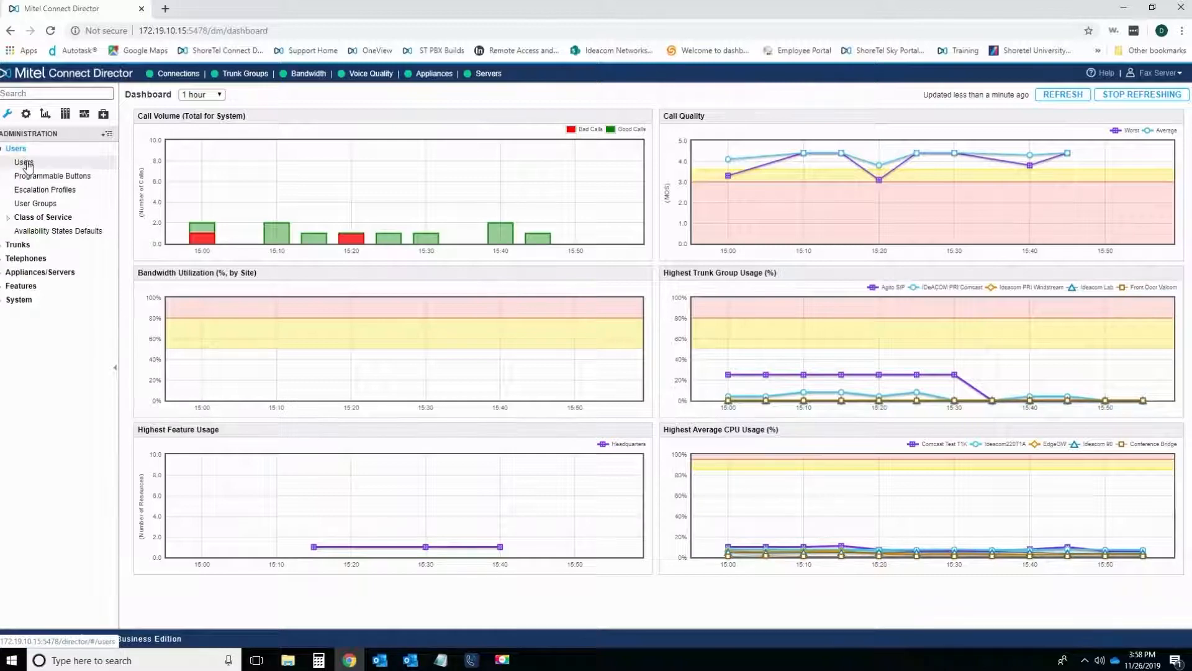
pyautogui.click(26, 164)
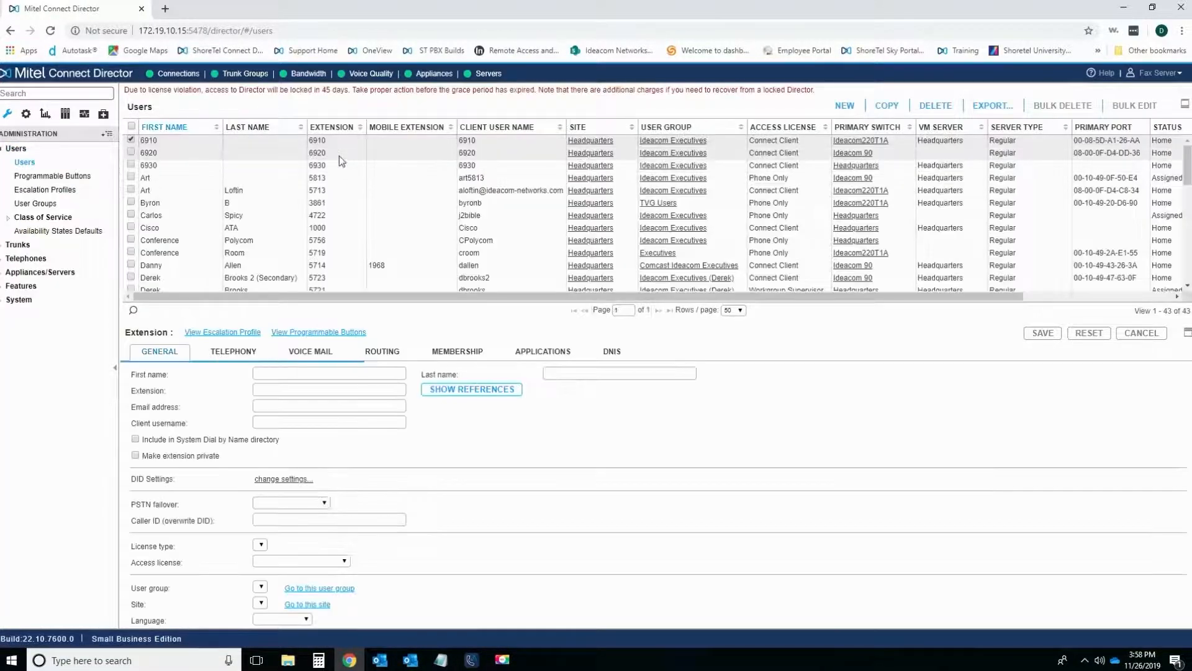
# Step: Filter the user list by the toolbar owner's extension and check which user group that user belongs to
pyautogui.scroll(-1, 330, 187)
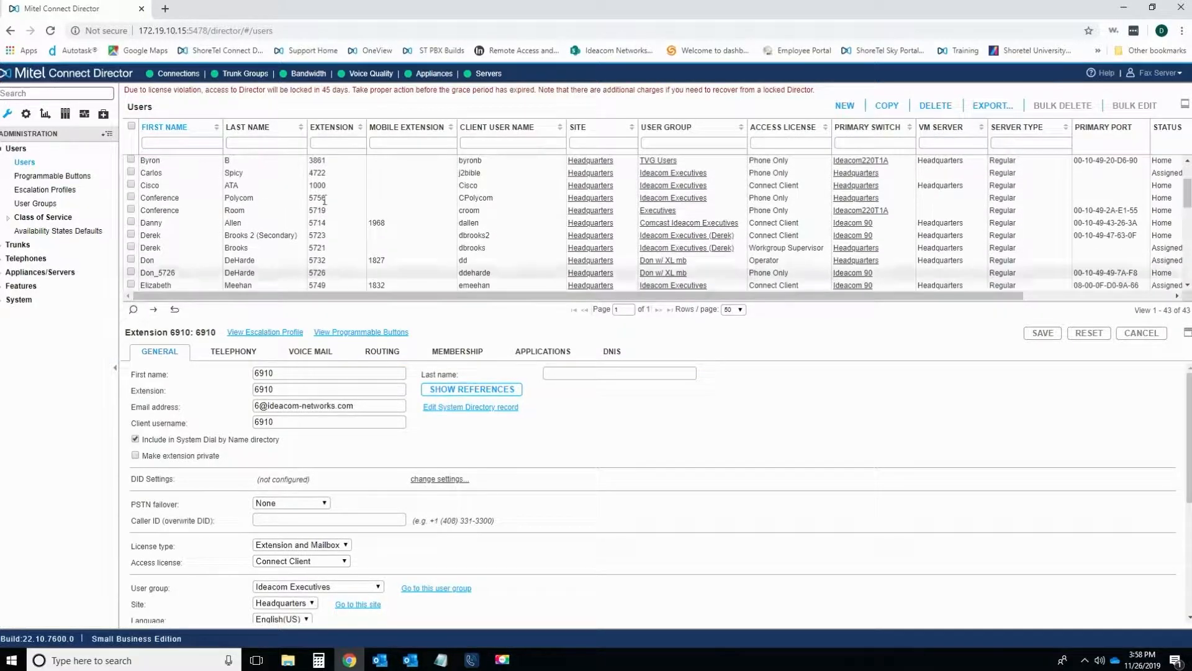
pyautogui.click(333, 132)
pyautogui.click(335, 141)
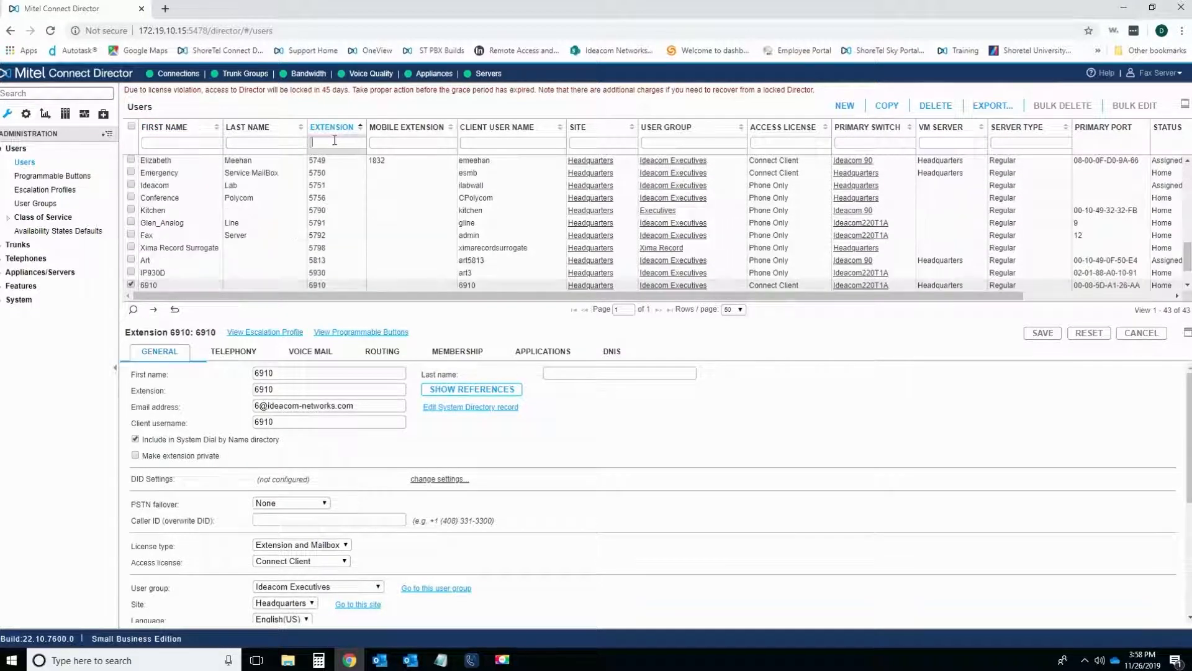
pyautogui.write('5721')
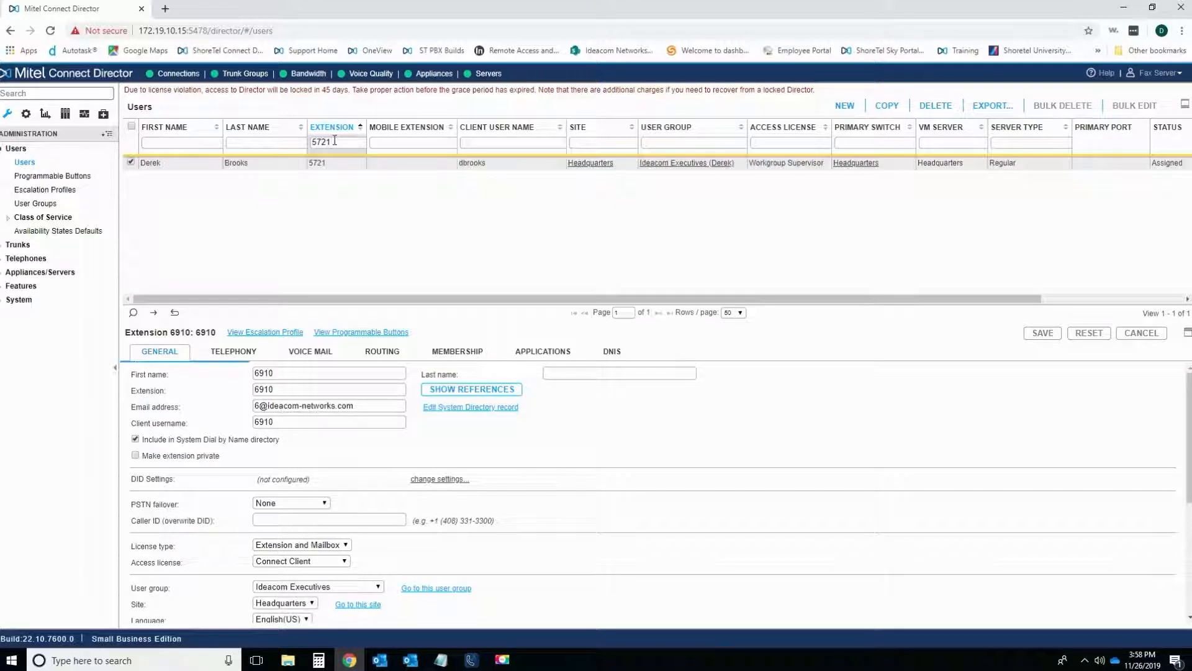
pyautogui.scroll(-6, 326, 388)
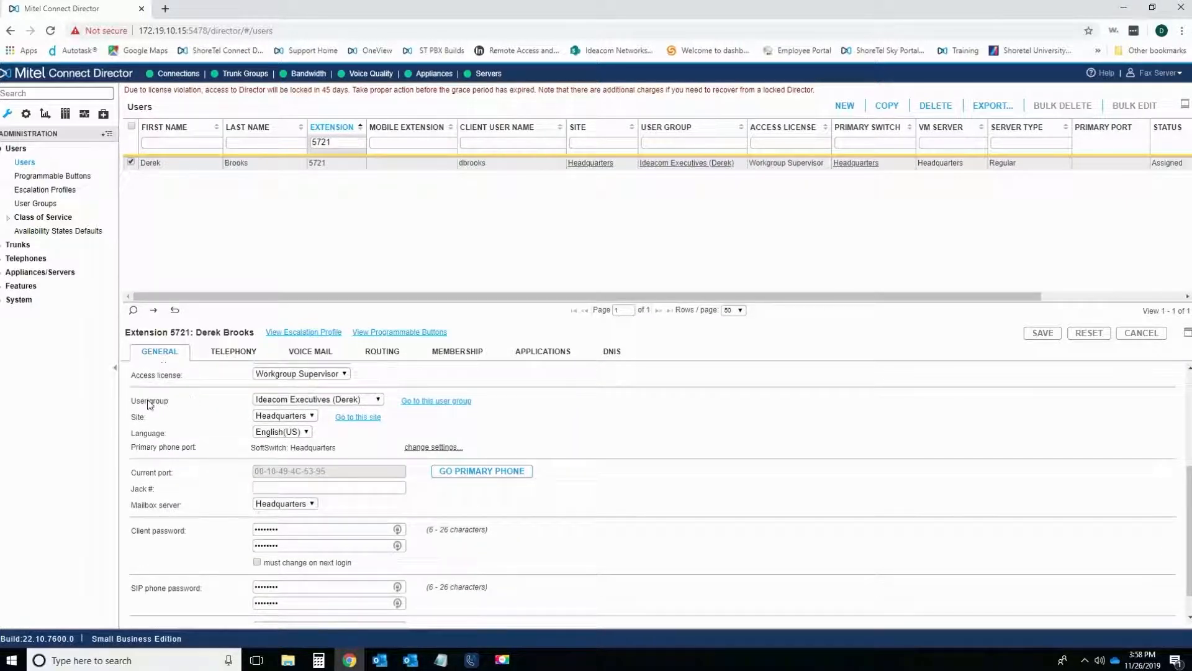
pyautogui.moveTo(149, 402); pyautogui.dragTo(310, 403)
pyautogui.click(544, 402)
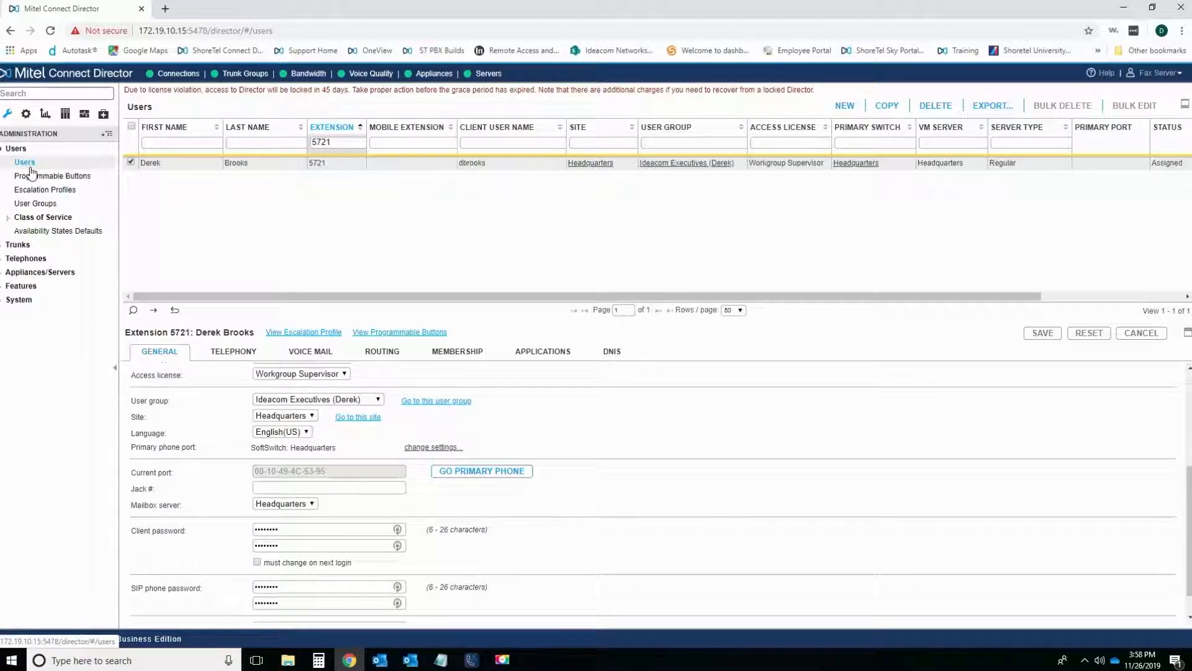
# Step: Create a new global client toolbar and name it with the owner's first name followed by "'s Toolbar"
pyautogui.click(20, 287)
pyautogui.click(25, 410)
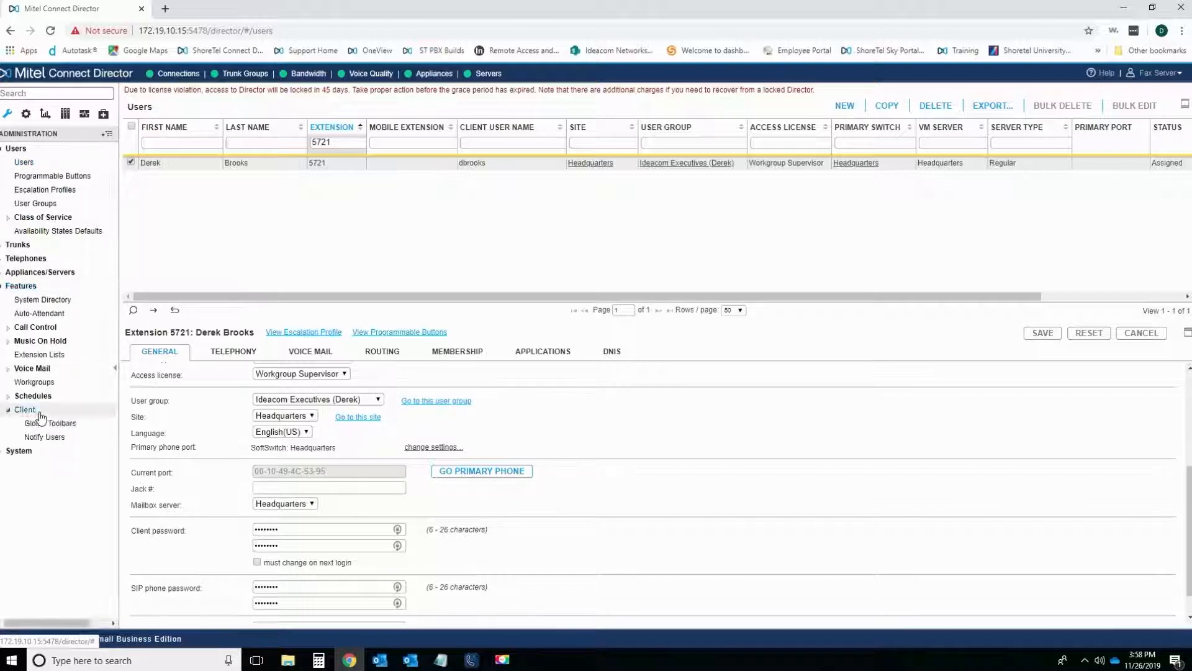
pyautogui.click(43, 424)
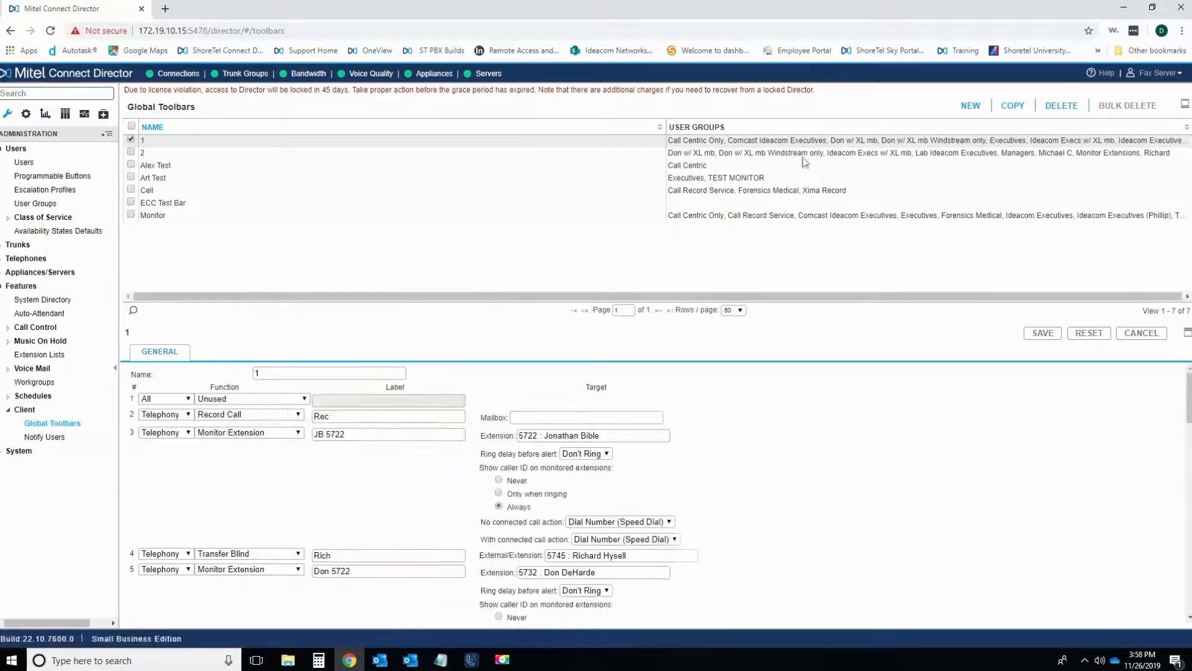
pyautogui.click(972, 110)
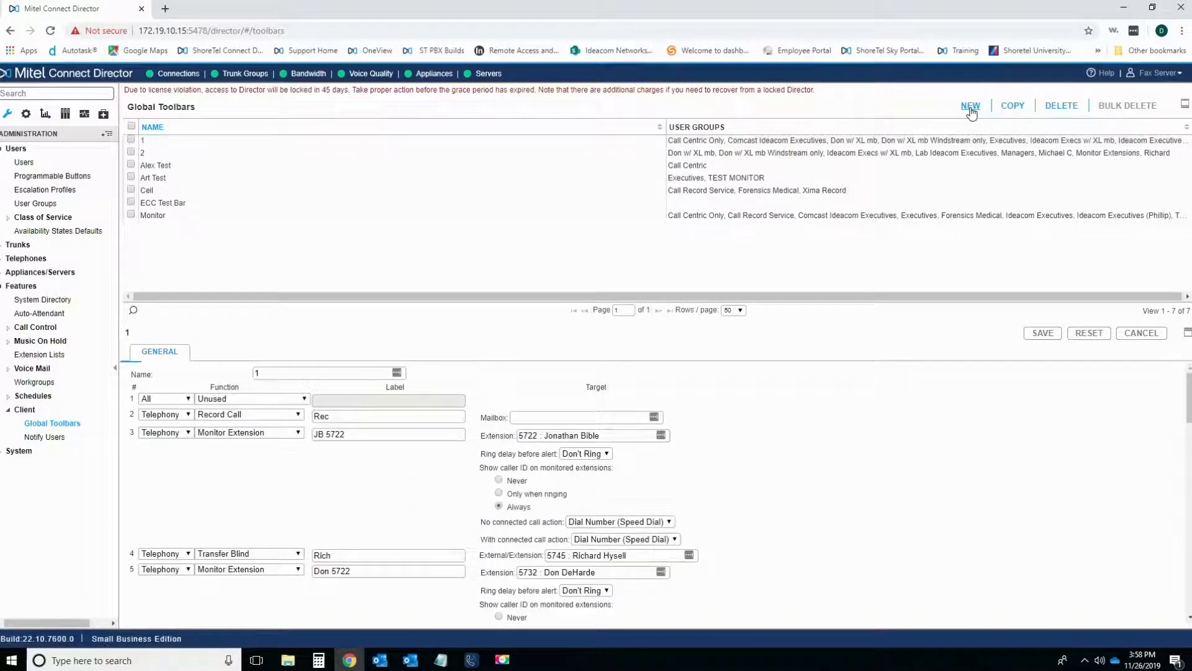
pyautogui.click(326, 375)
pyautogui.write('Derek')
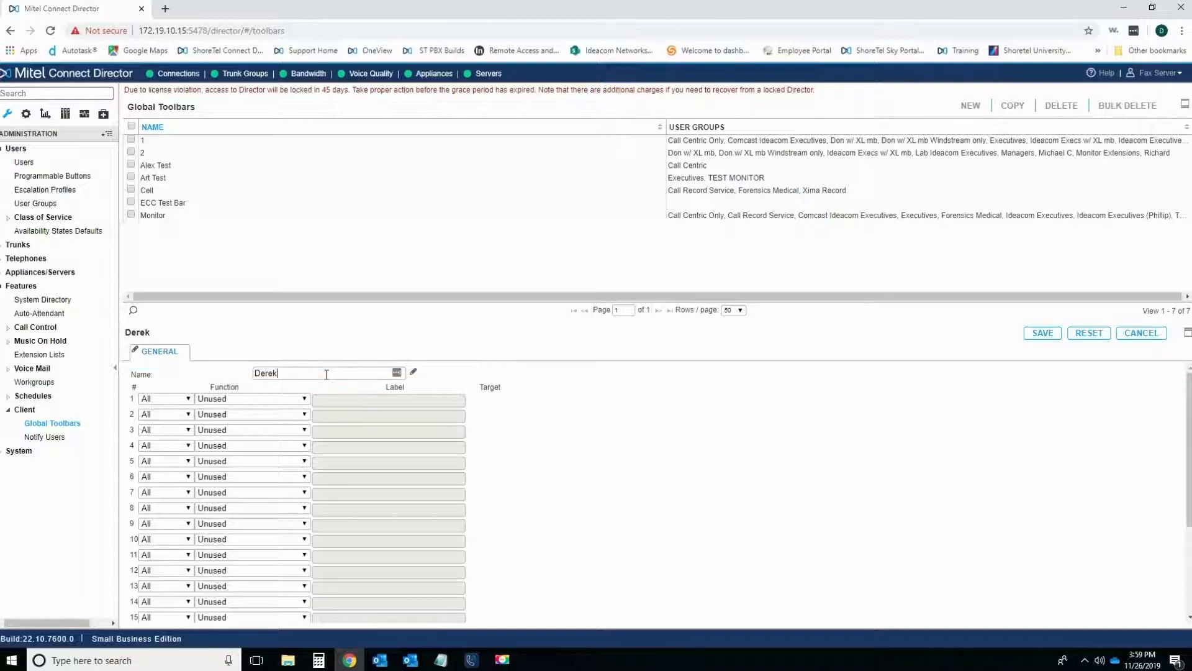
pyautogui.write("'s Toolbar")
# Step: Set the function of the new toolbar's button 1 to Dial Number (Speed Dial)
pyautogui.click(254, 399)
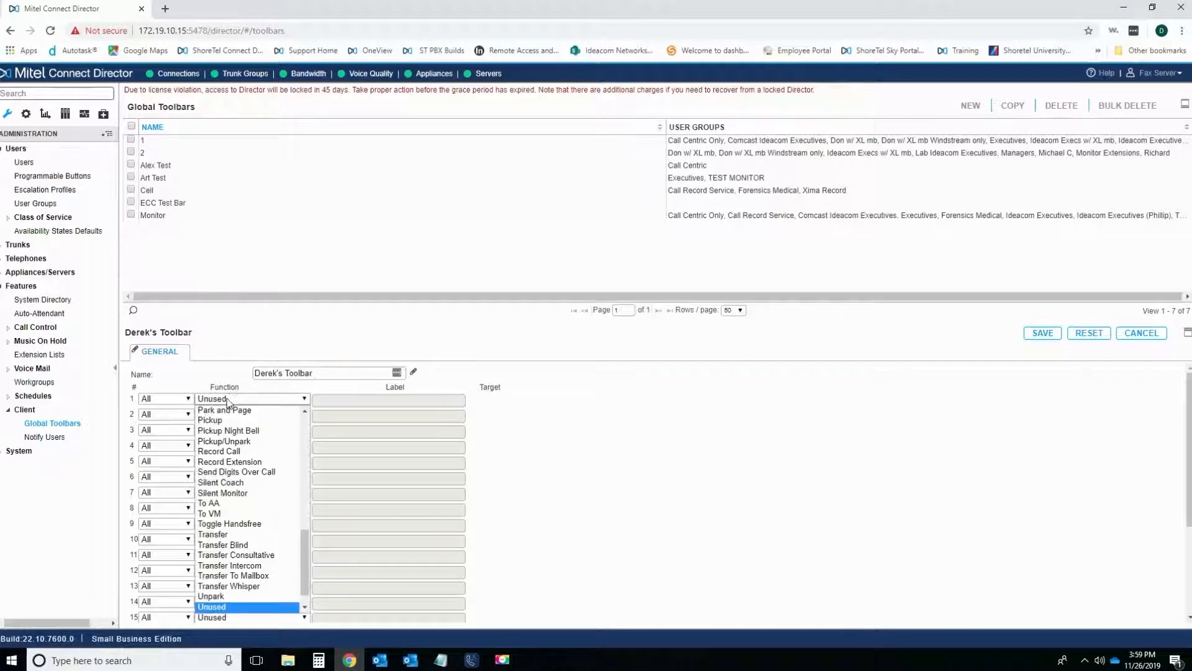
pyautogui.moveTo(307, 557); pyautogui.dragTo(299, 417)
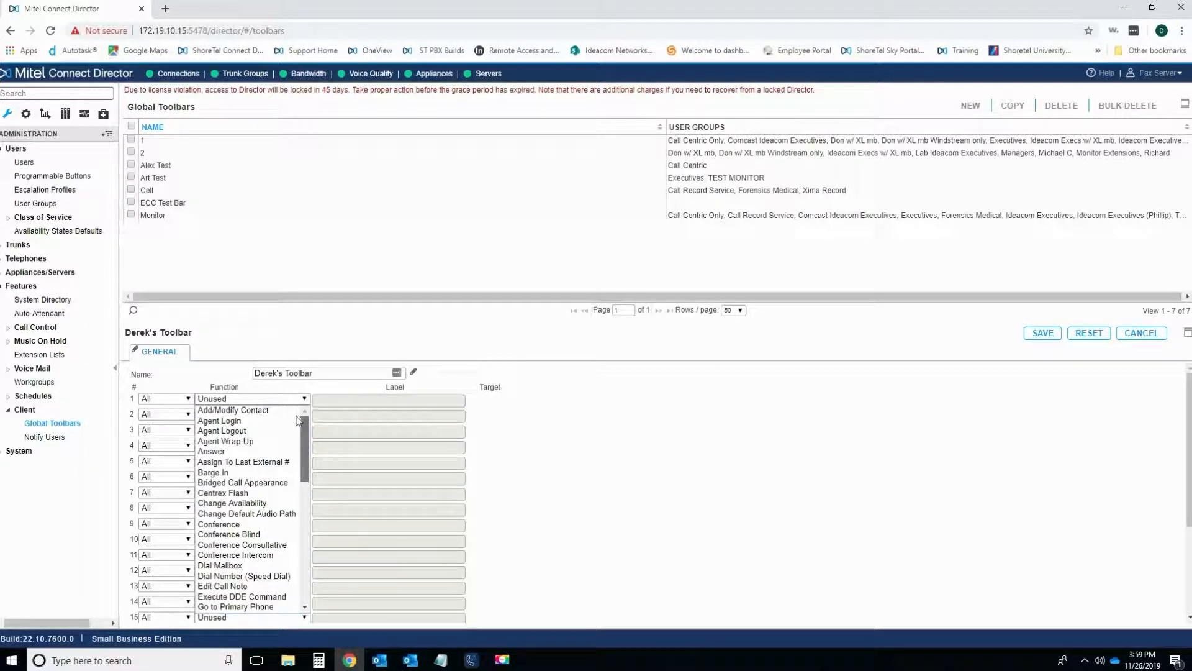
pyautogui.scroll(-1, 298, 440)
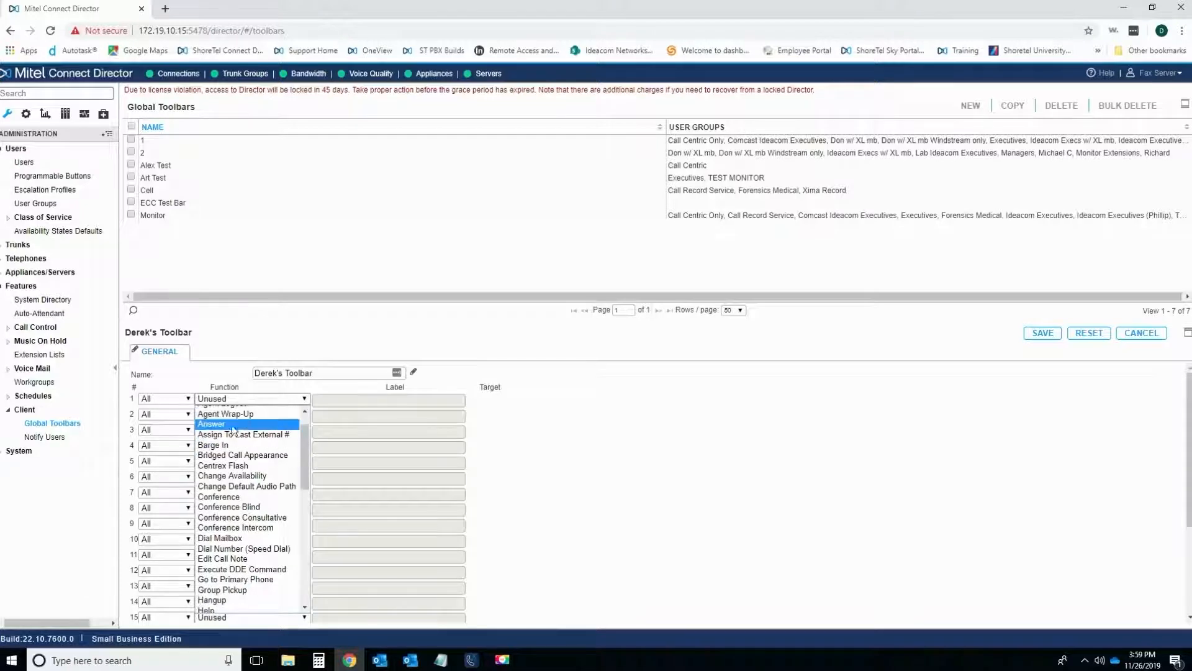
pyautogui.scroll(-1, 305, 446)
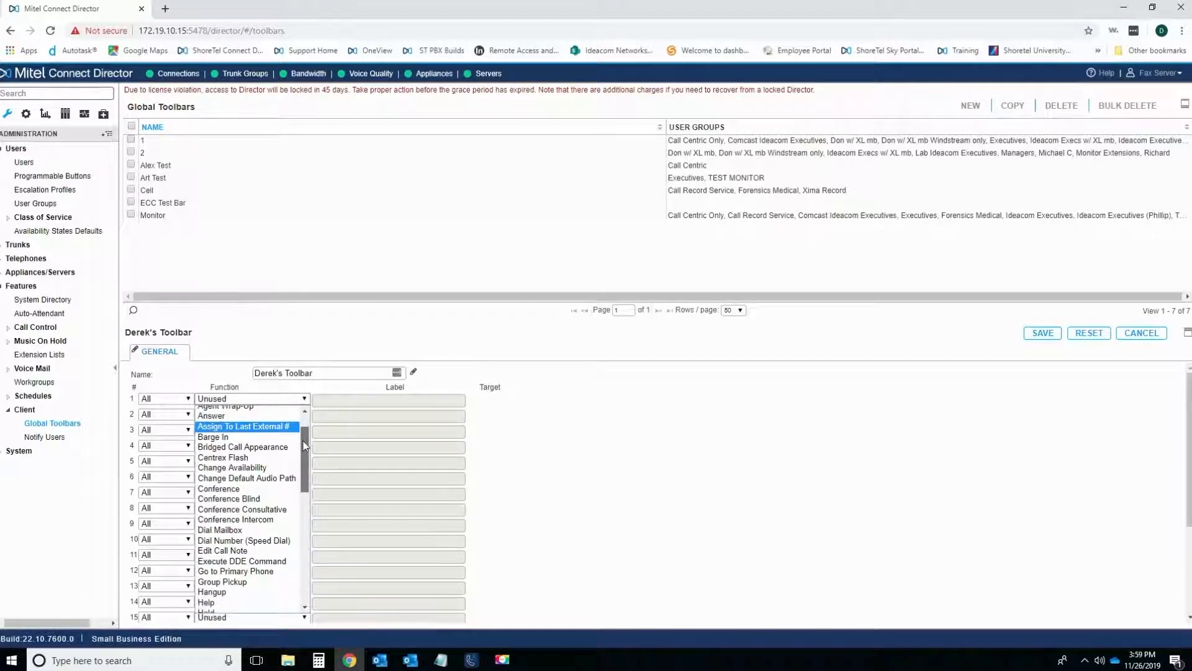
pyautogui.moveTo(305, 447); pyautogui.dragTo(304, 447)
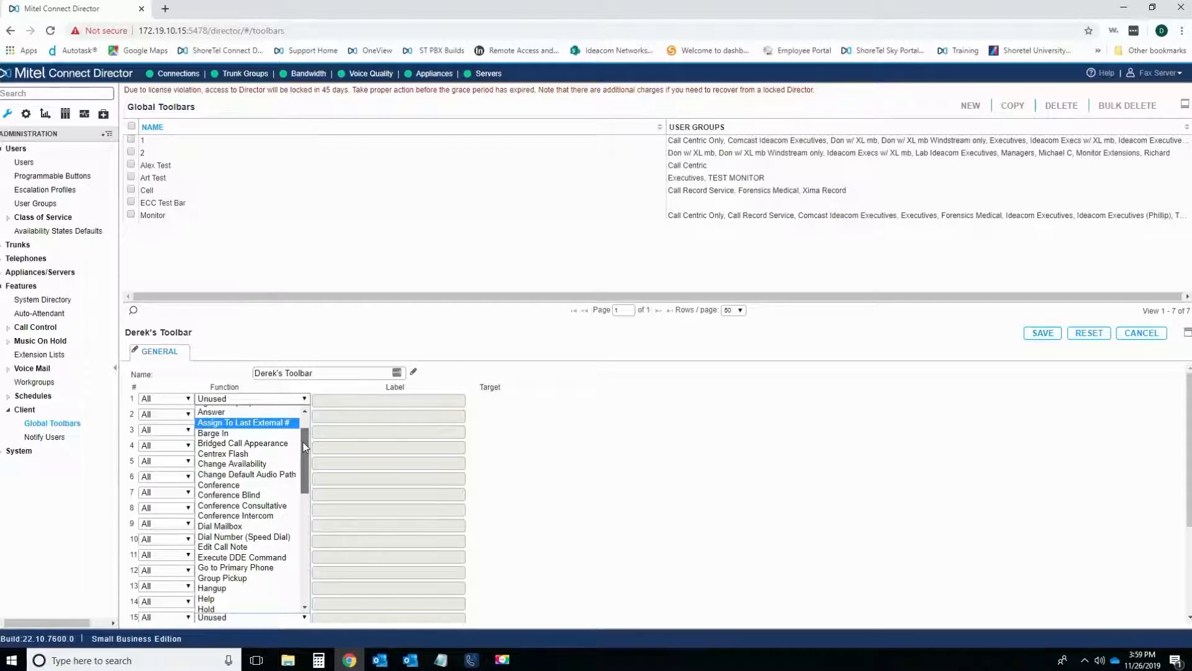
pyautogui.moveTo(304, 446); pyautogui.dragTo(305, 472)
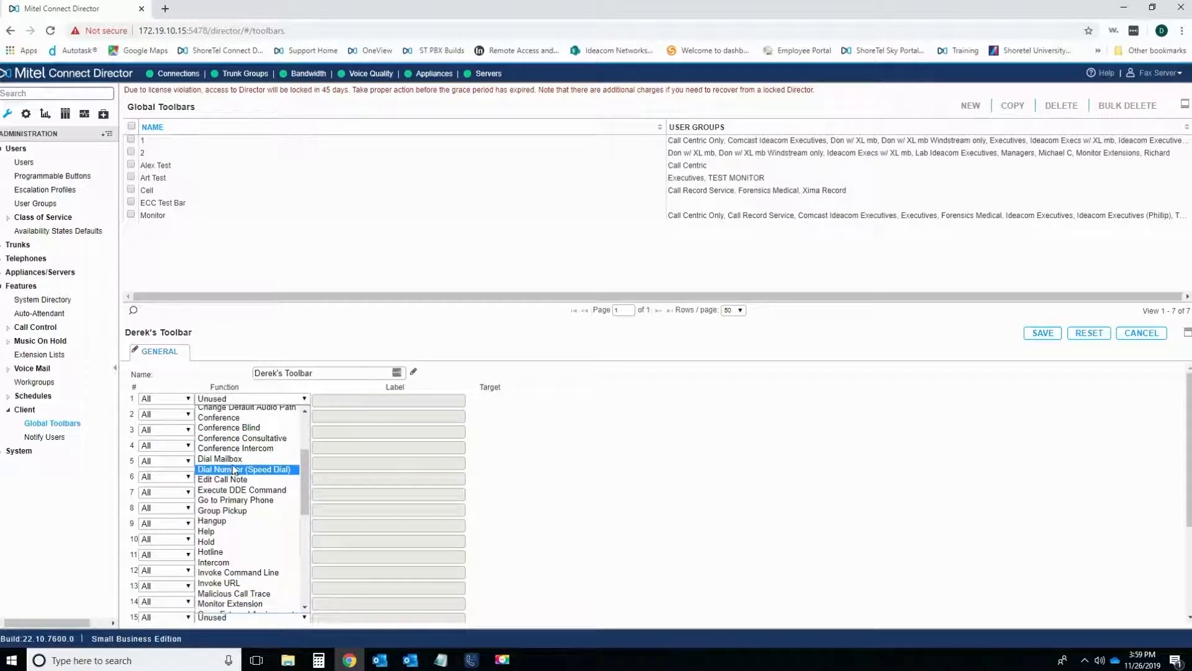
pyautogui.click(273, 470)
# Step: Label button 1 with the first colleague's first name and pick that colleague's extension as its target
pyautogui.click(353, 403)
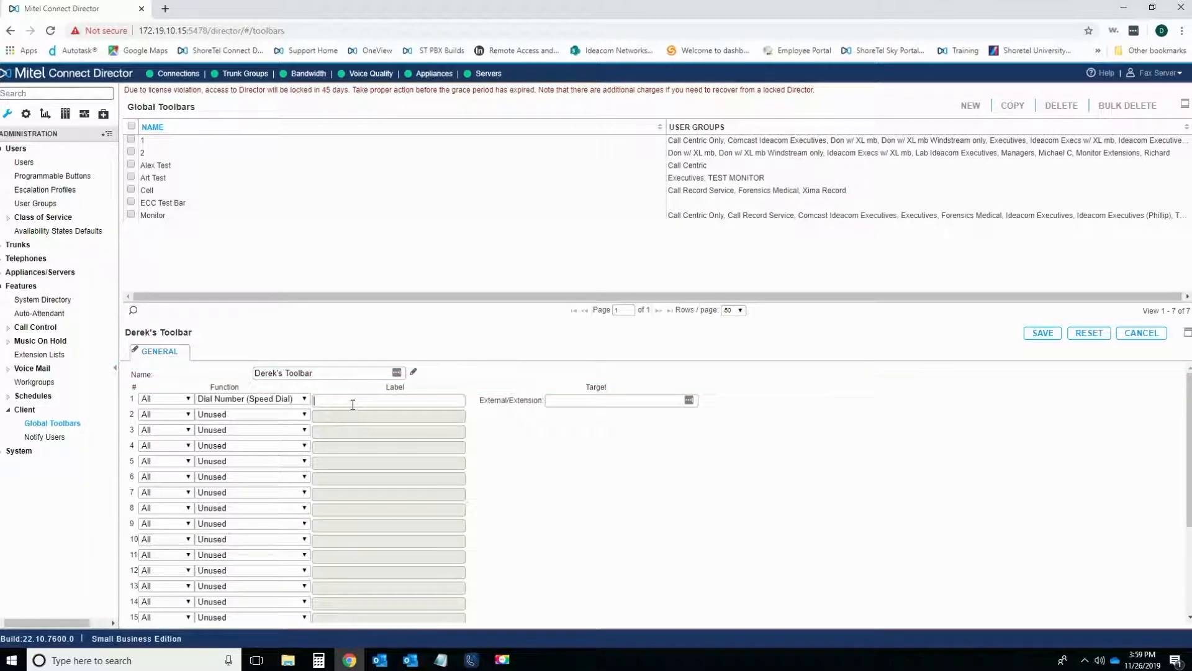
pyautogui.write('Art')
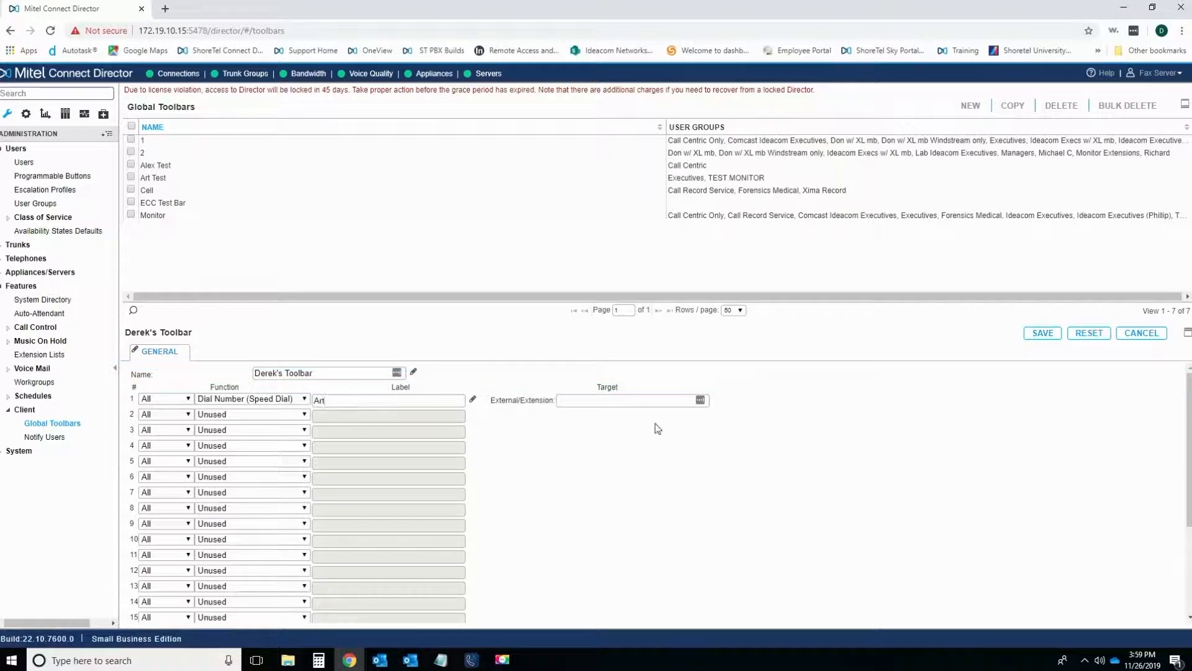
pyautogui.click(627, 401)
pyautogui.write('Art')
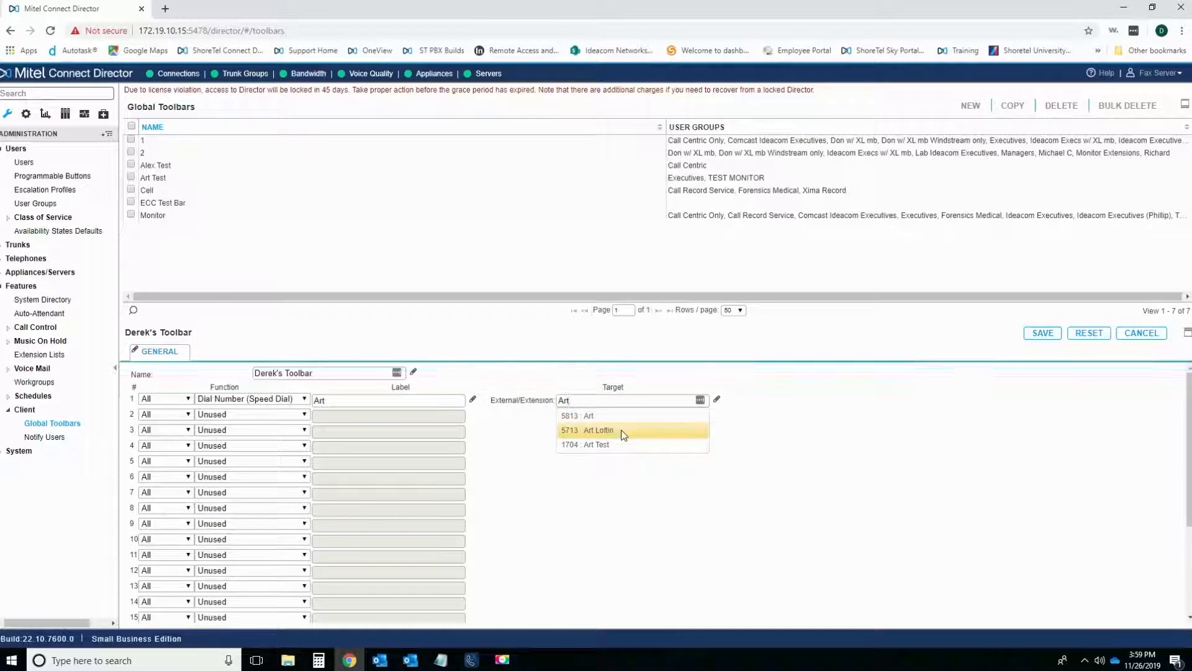
pyautogui.click(615, 430)
# Step: Configure button 2 as Dial Number (Speed Dial), labelled with the second colleague's first name and targeting that colleague's extension
pyautogui.click(259, 415)
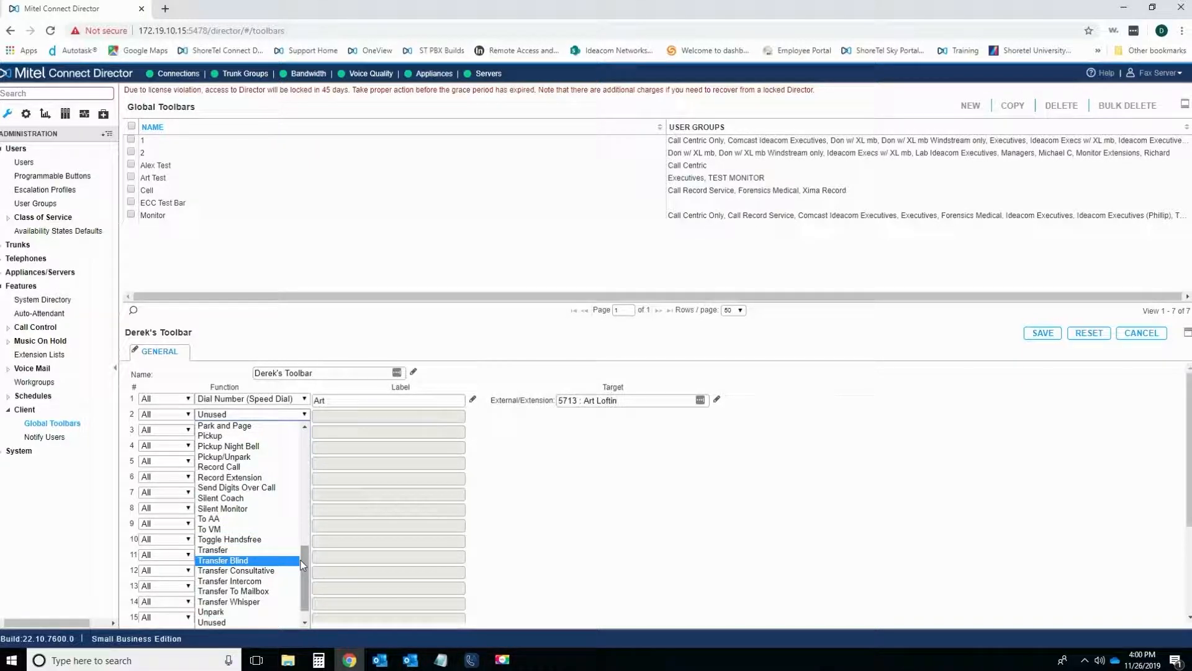
pyautogui.press('d')
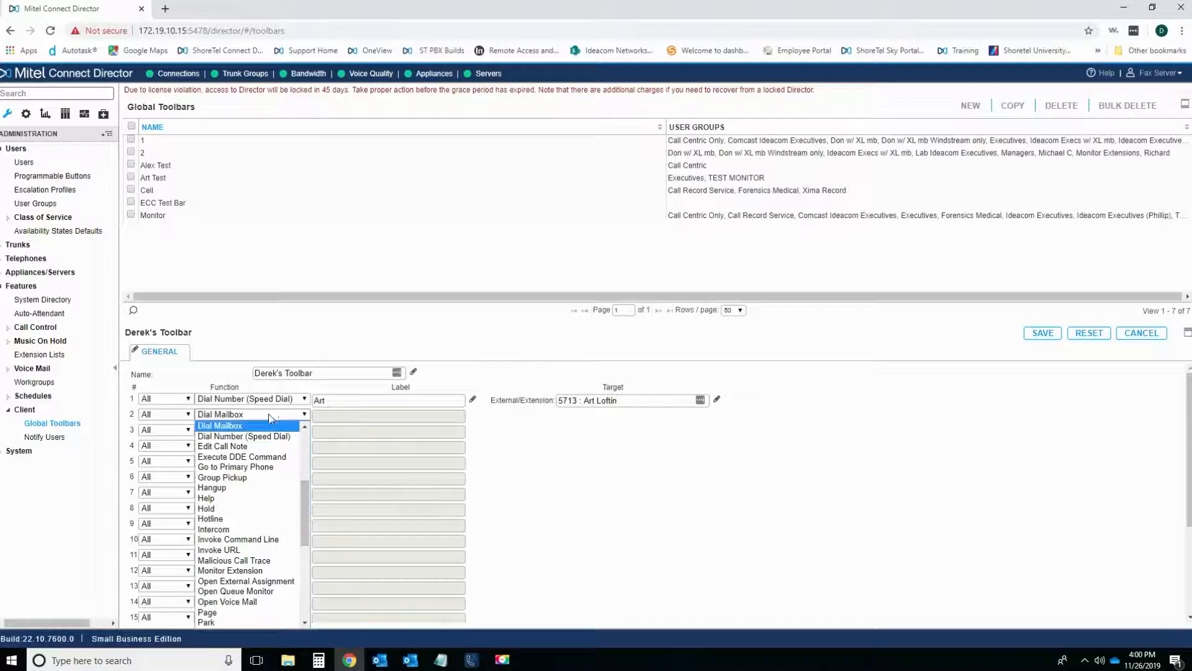
pyautogui.click(266, 437)
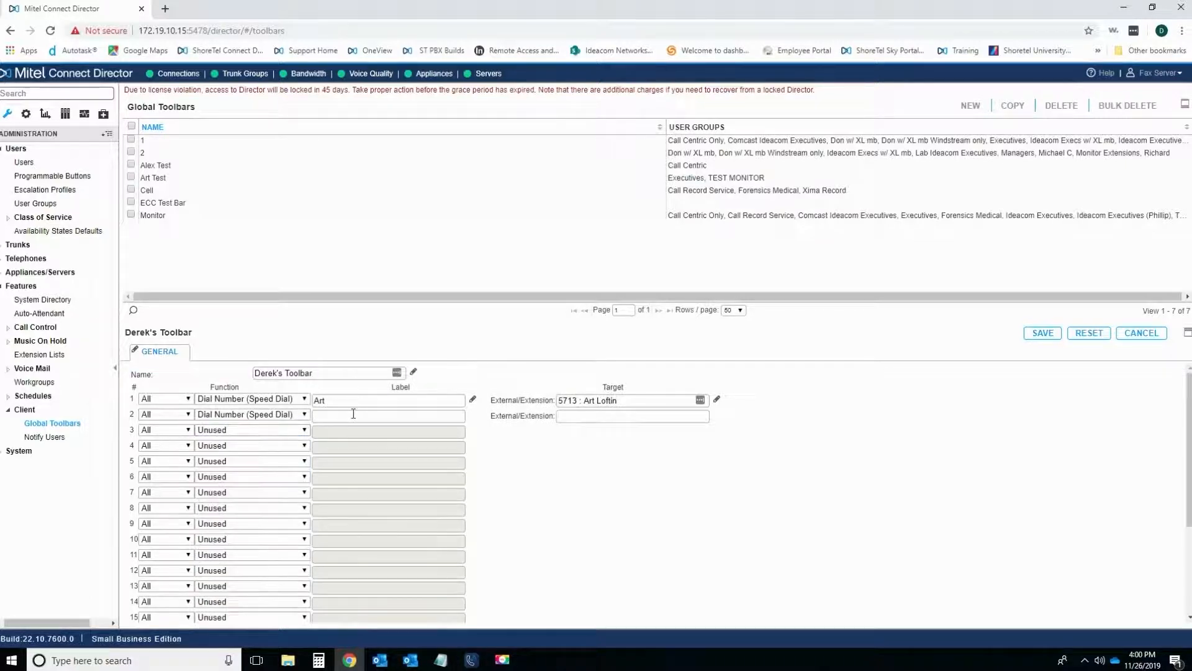
pyautogui.write('Tim')
pyautogui.press('Tab')
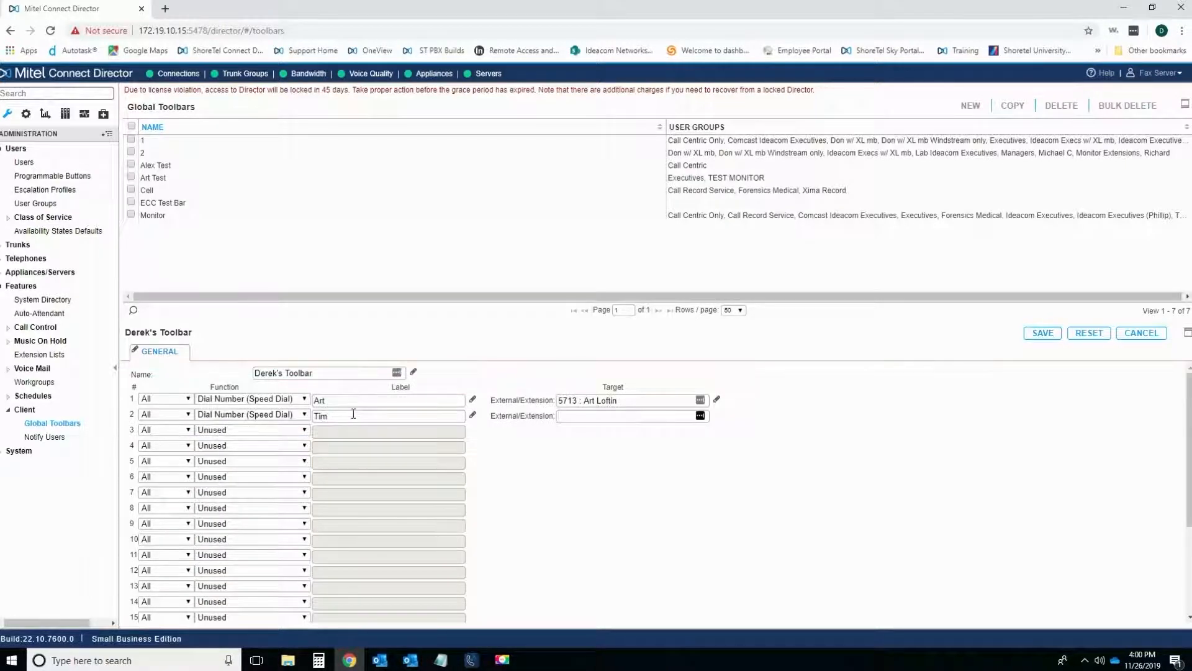
pyautogui.write('Tim')
pyautogui.click(624, 442)
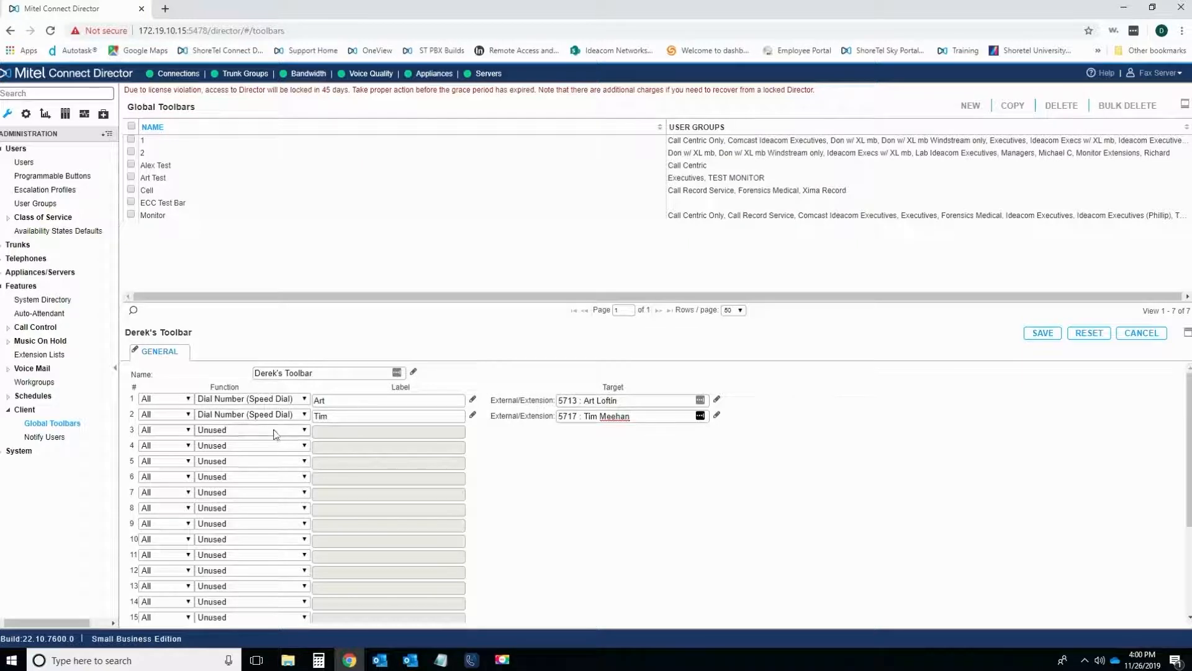
# Step: Configure button 3 as Dial Number (Speed Dial), labelled with the third colleague's first name and targeting that colleague's extension
pyautogui.click(250, 430)
pyautogui.click(251, 432)
pyautogui.click(251, 430)
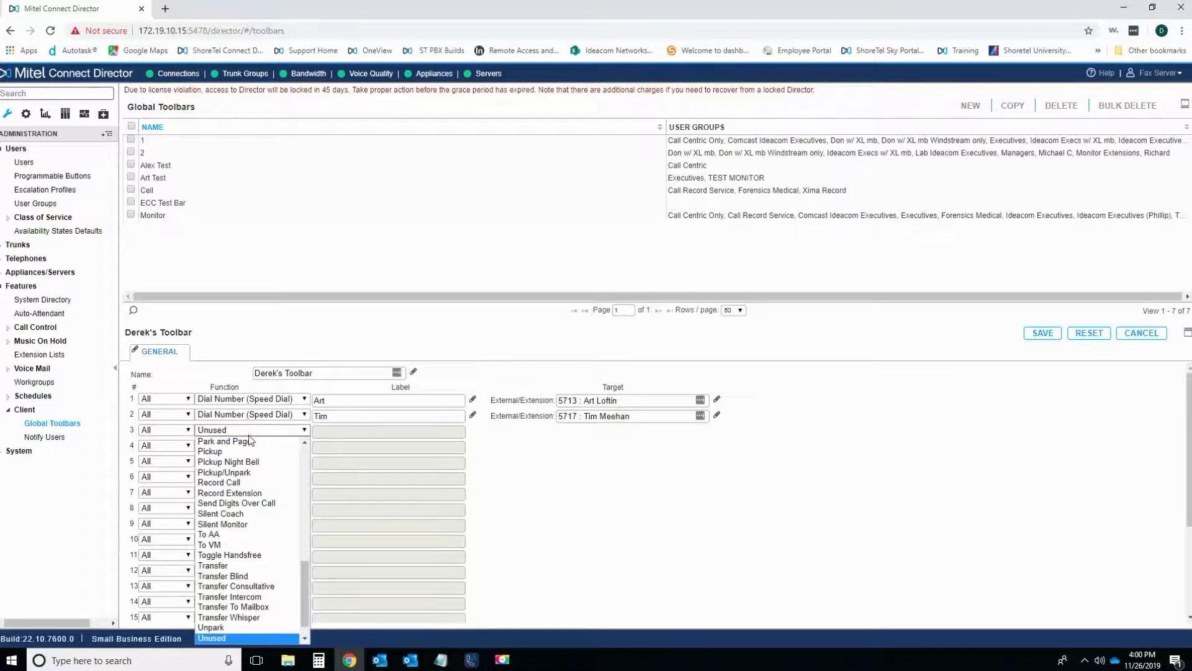
pyautogui.scroll(10, 249, 497)
pyautogui.click(237, 449)
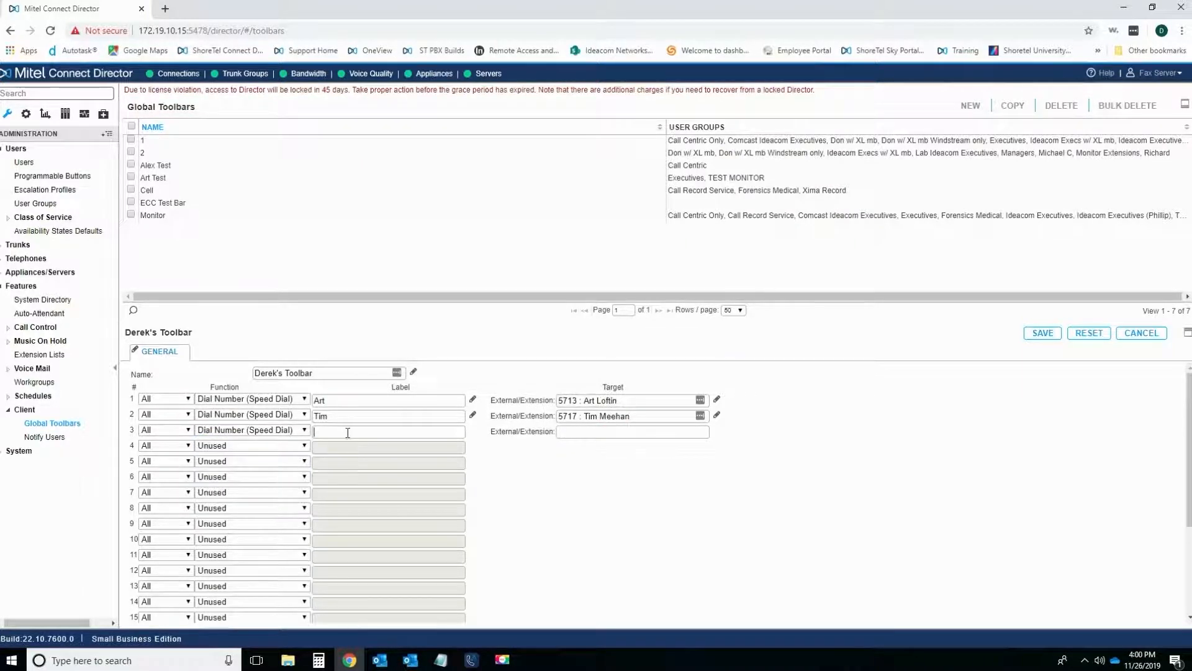
pyautogui.write('Jonathan')
pyautogui.write('Jon')
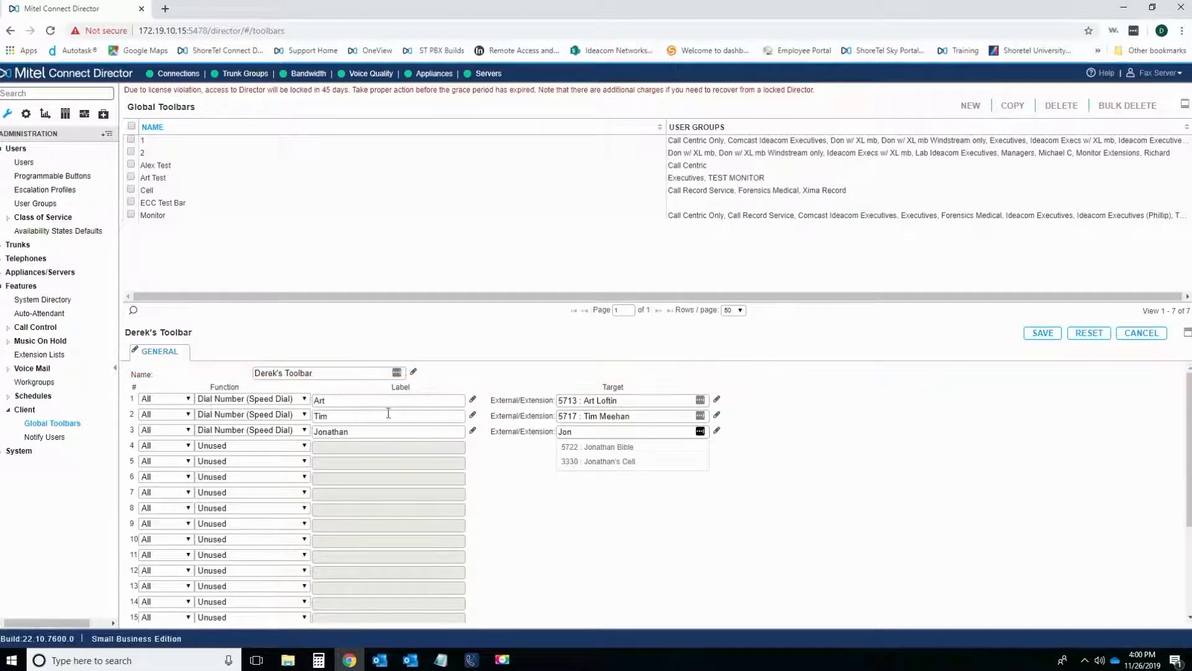
pyautogui.click(611, 448)
# Step: Set button 4 of the new toolbar to the Page function with the label PAGE
pyautogui.click(271, 446)
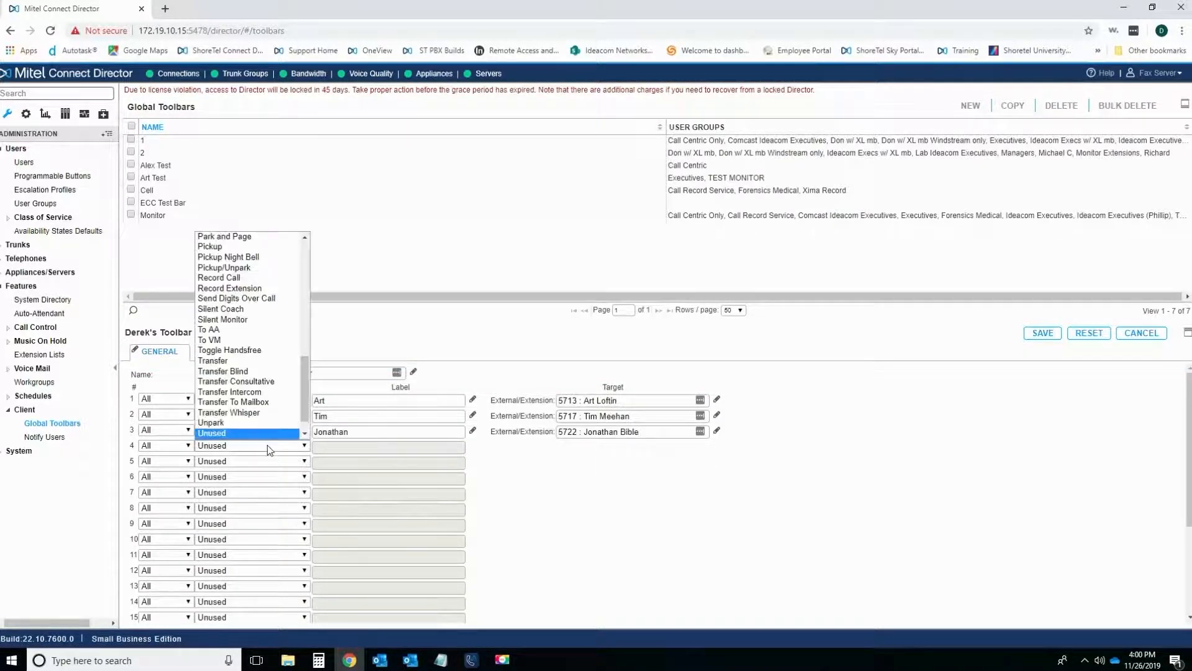
pyautogui.moveTo(309, 398); pyautogui.dragTo(308, 362)
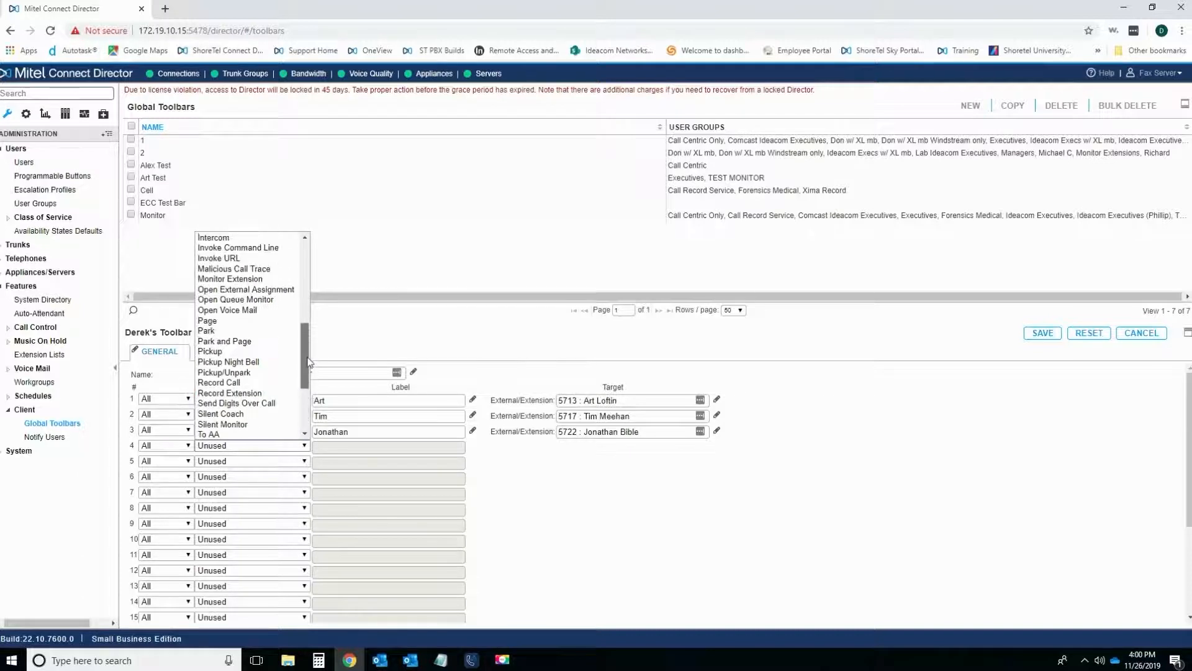
pyautogui.click(261, 320)
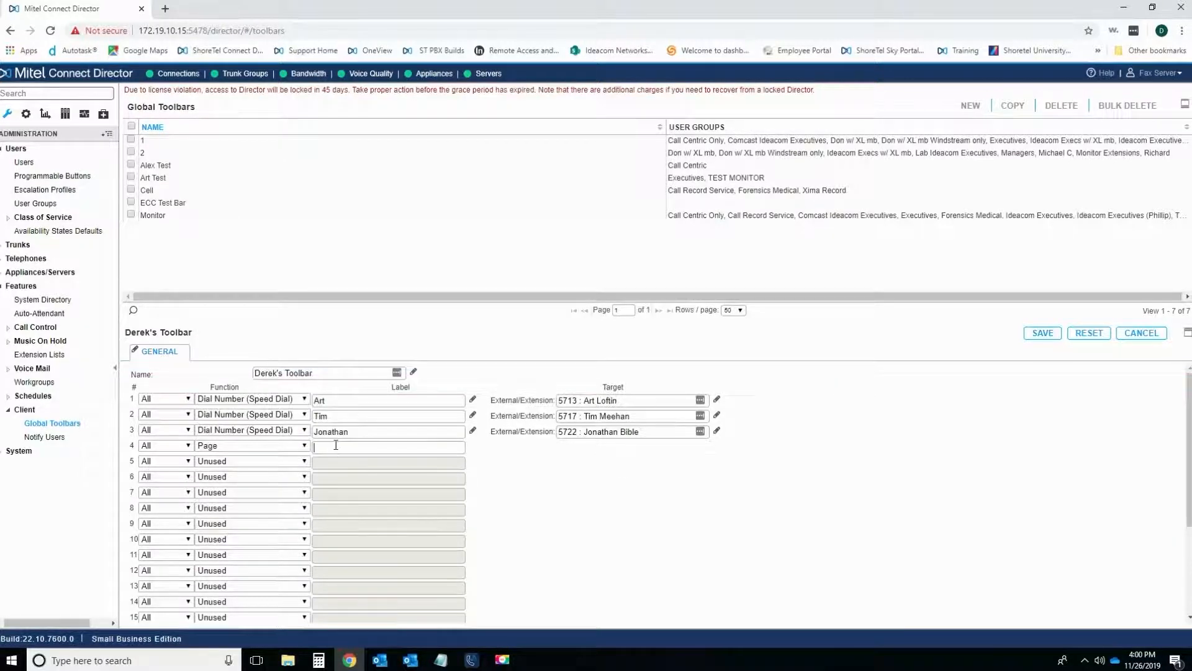
pyautogui.write('PAGE')
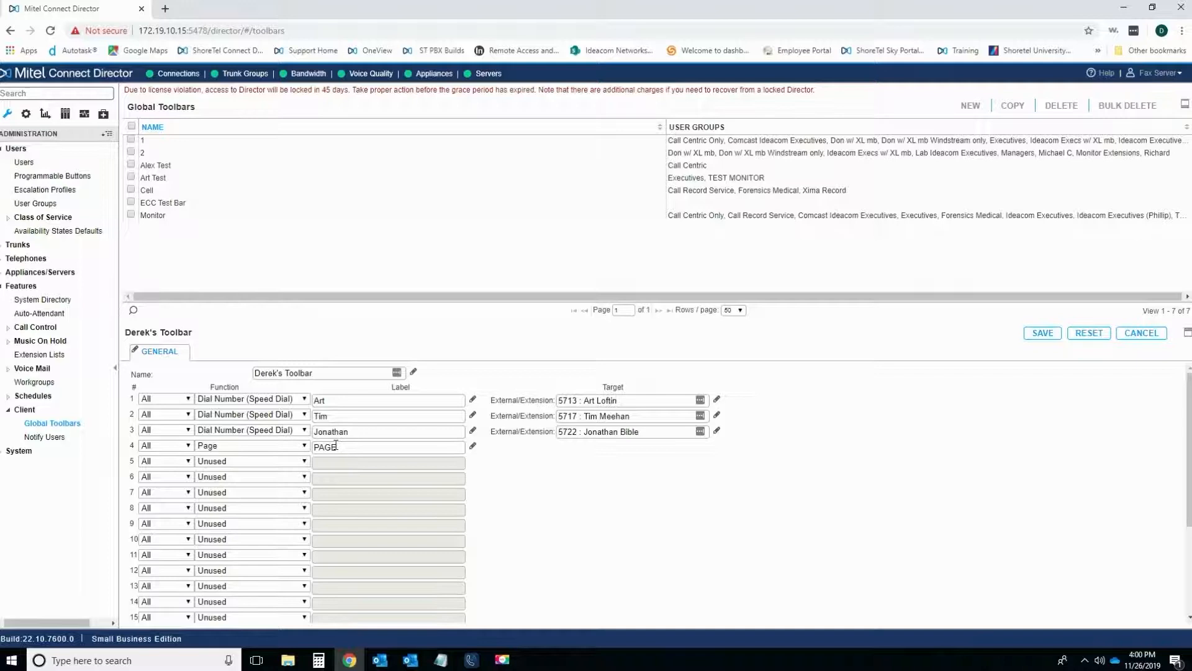
# Step: Set the function of button 5 to Agent Login and of button 6 to Agent Logout
pyautogui.click(267, 461)
pyautogui.moveTo(306, 385); pyautogui.dragTo(306, 257)
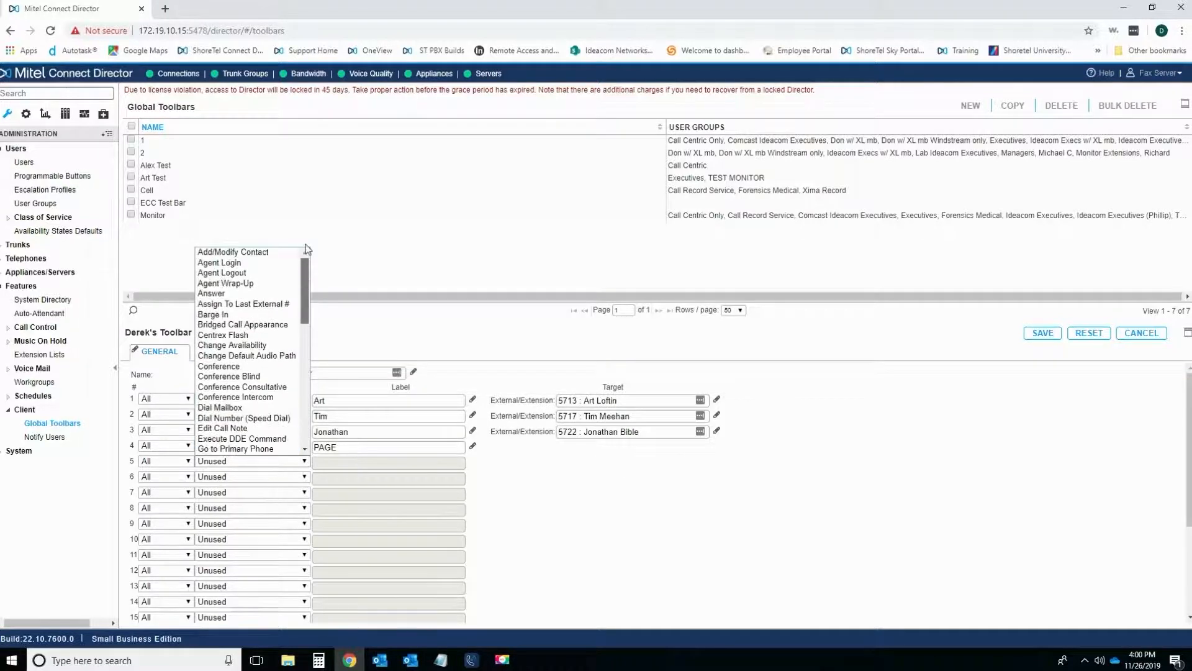
pyautogui.click(235, 260)
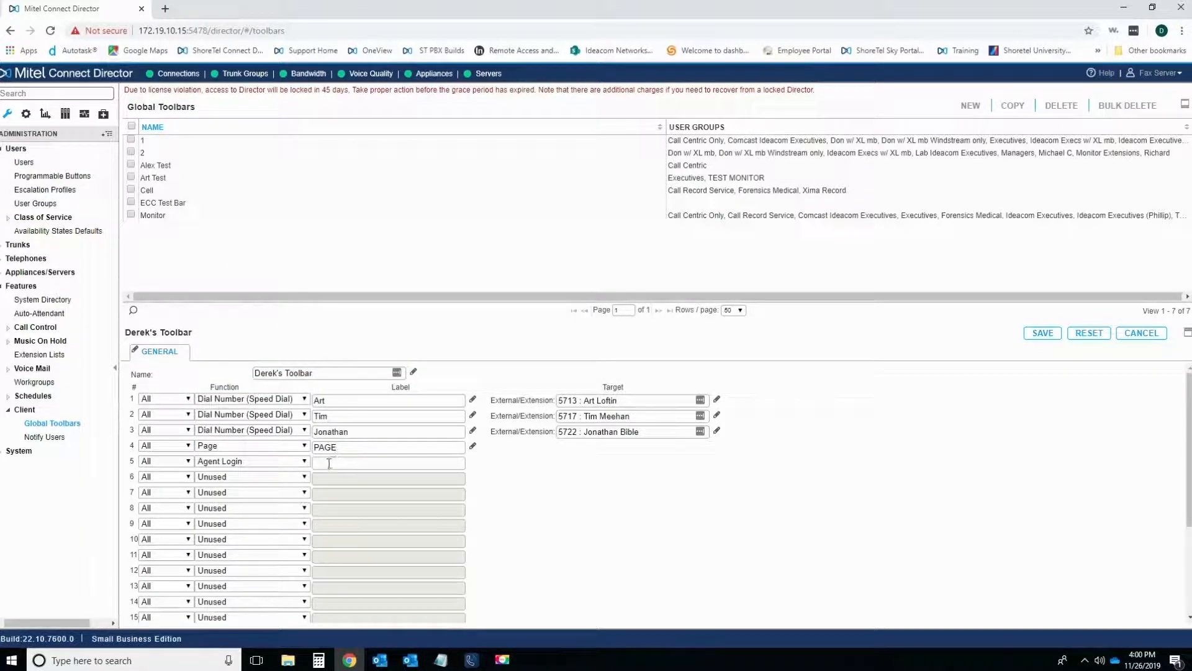
pyautogui.click(286, 477)
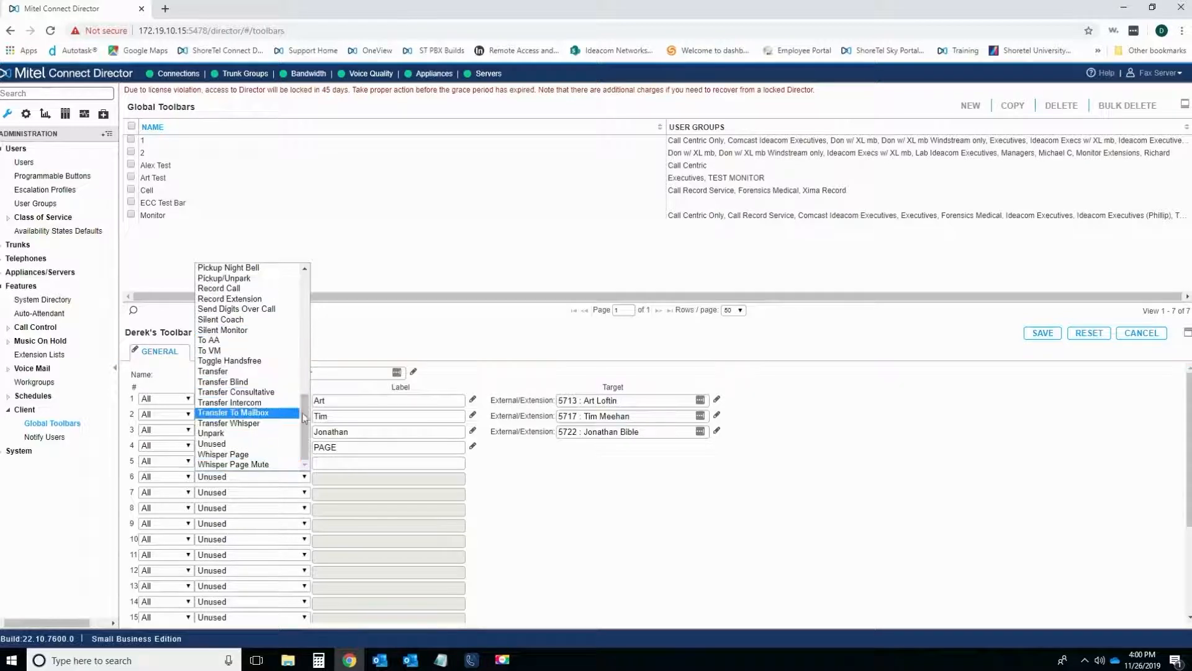
pyautogui.moveTo(308, 406); pyautogui.dragTo(307, 274)
pyautogui.click(224, 293)
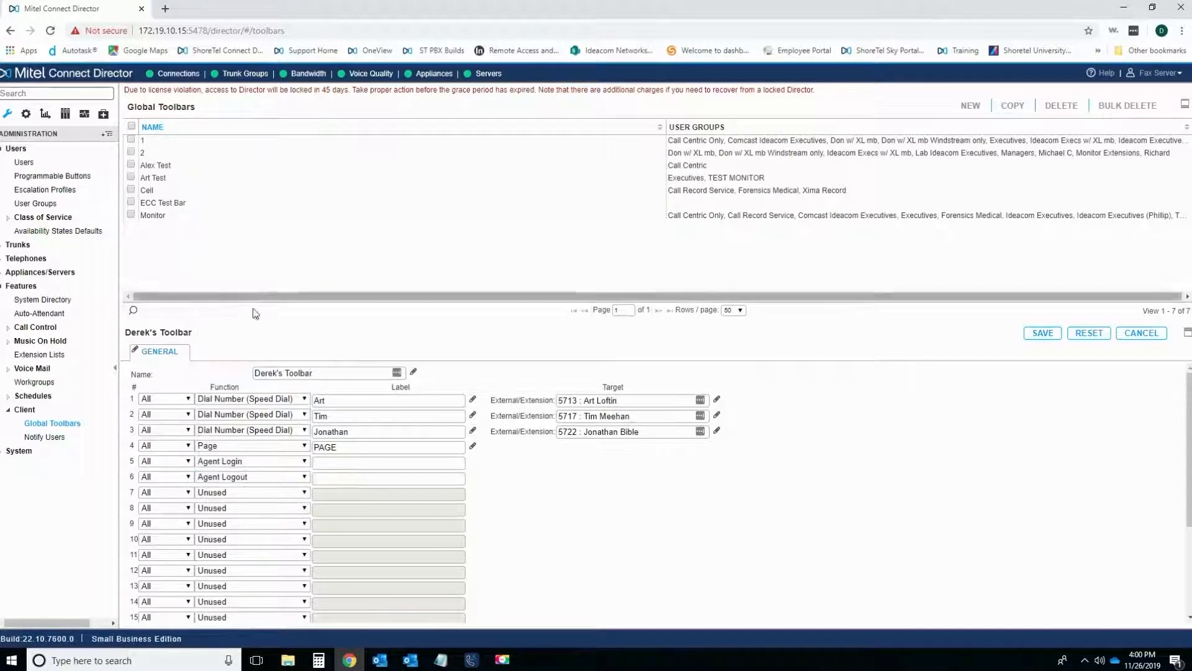
# Step: Label button 5 Login and button 6 Logout
pyautogui.click(328, 463)
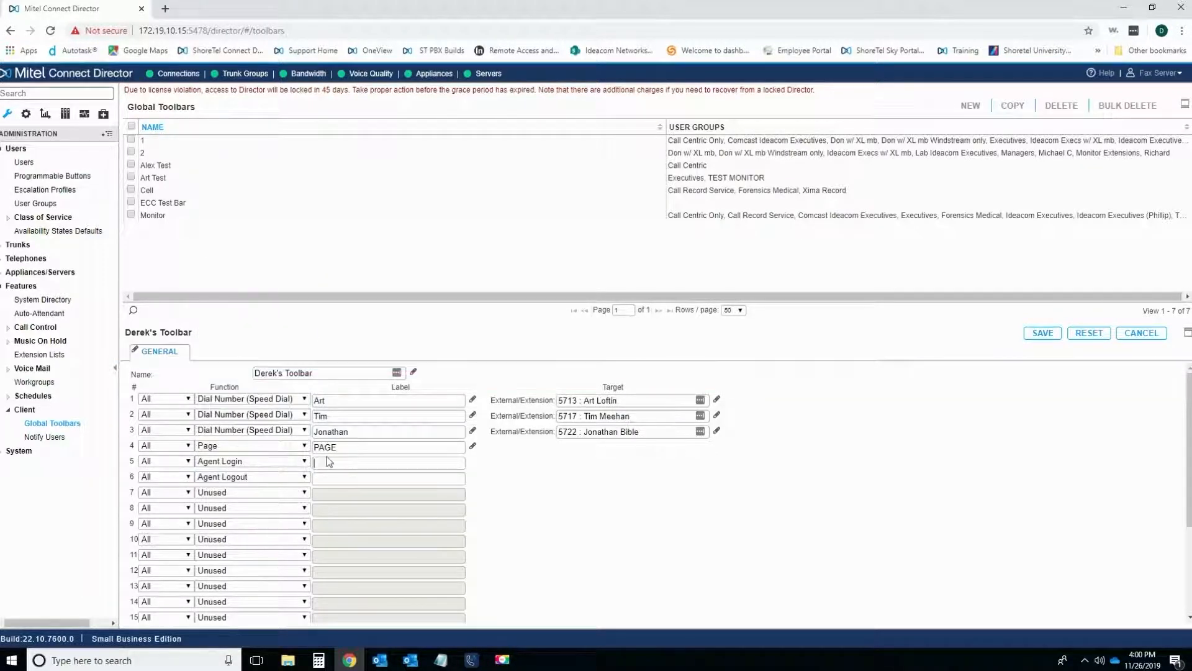
pyautogui.write('Lgoin')
pyautogui.press('BackSpace')
pyautogui.press('BackSpace')
pyautogui.press('BackSpace')
pyautogui.press('BackSpace')
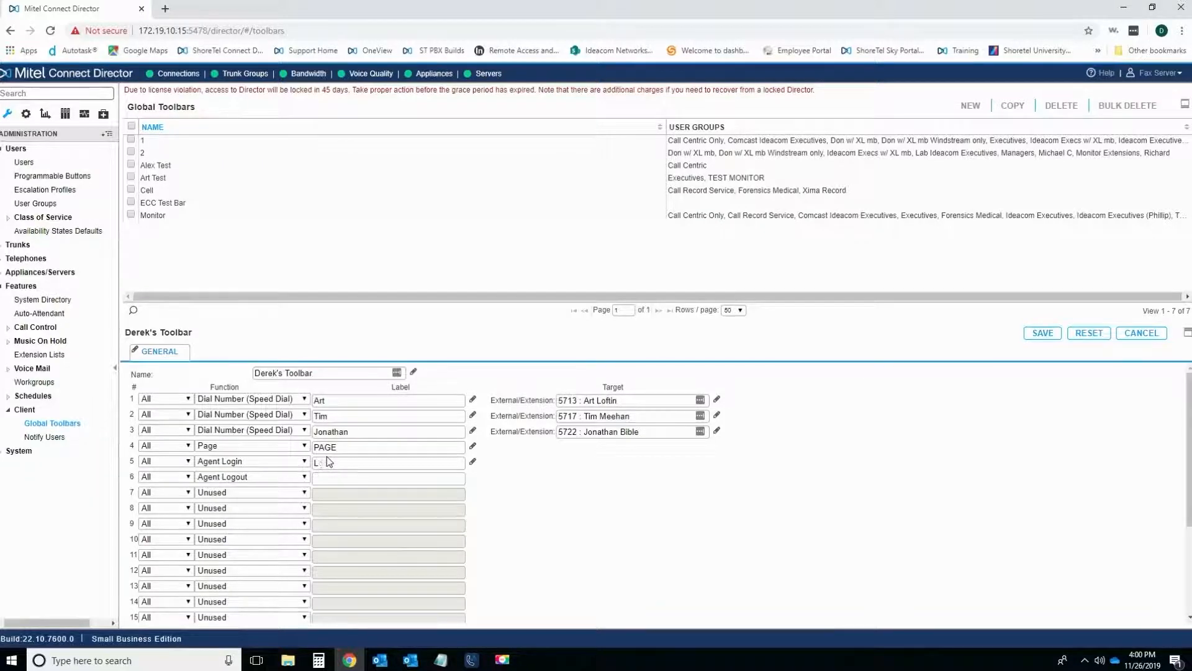
pyautogui.write('ogin')
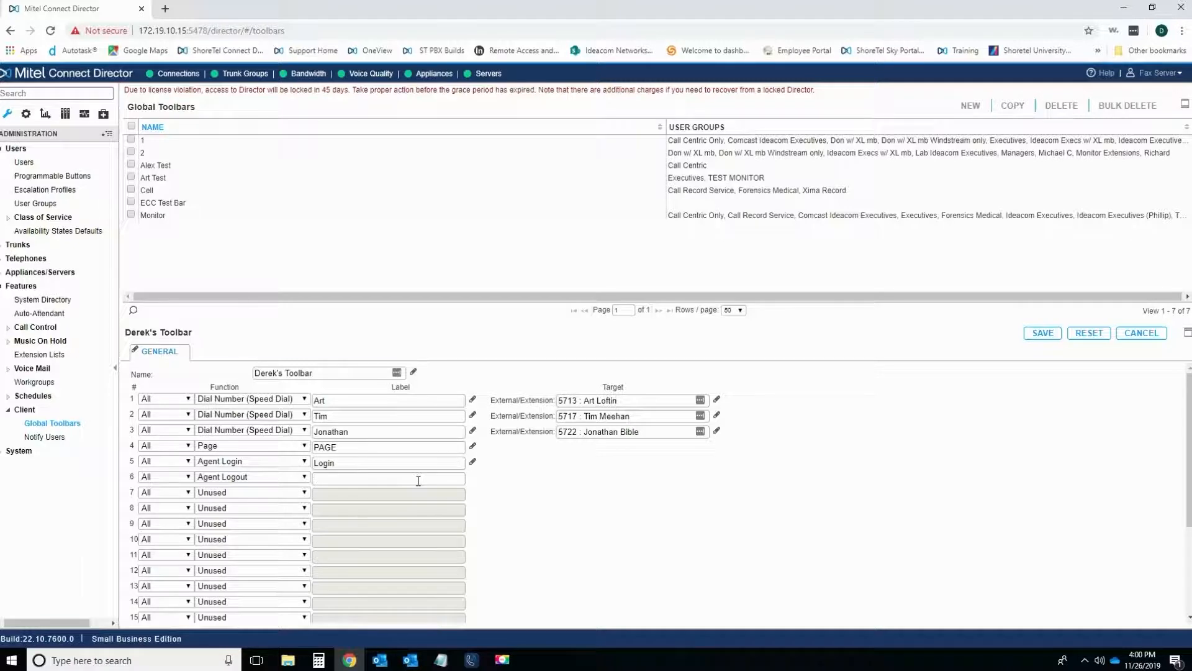
pyautogui.write('Log Out')
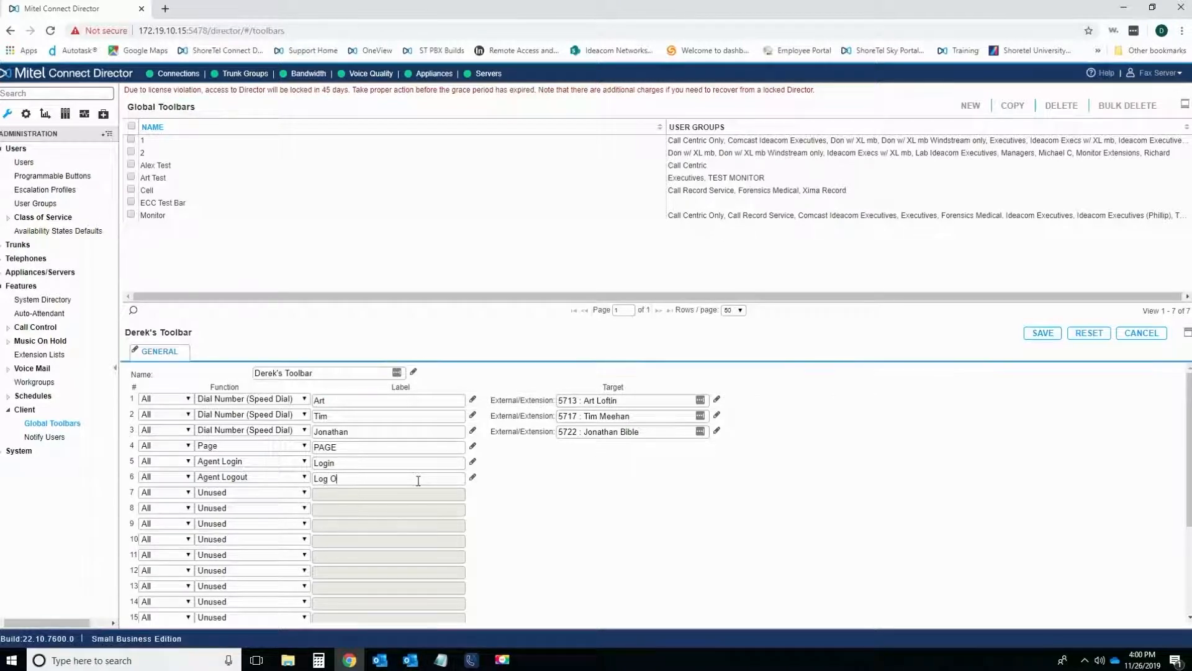
pyautogui.press('BackSpace')
pyautogui.press('BackSpace')
pyautogui.press('BackSpace')
pyautogui.press('BackSpace')
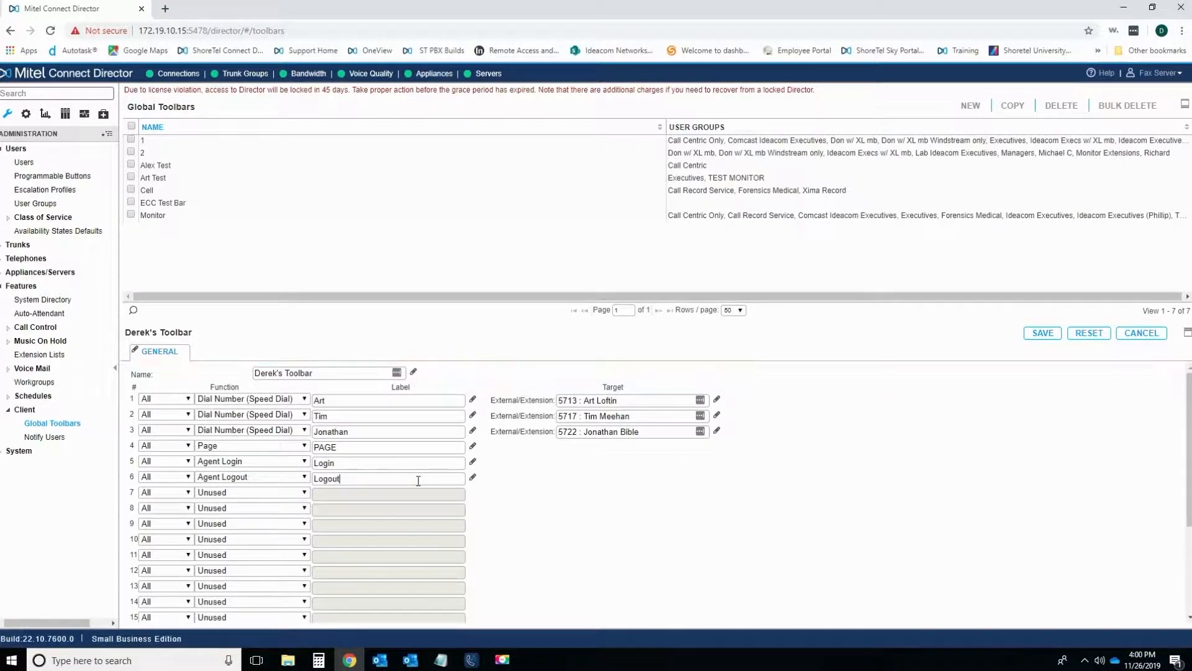
pyautogui.click(281, 492)
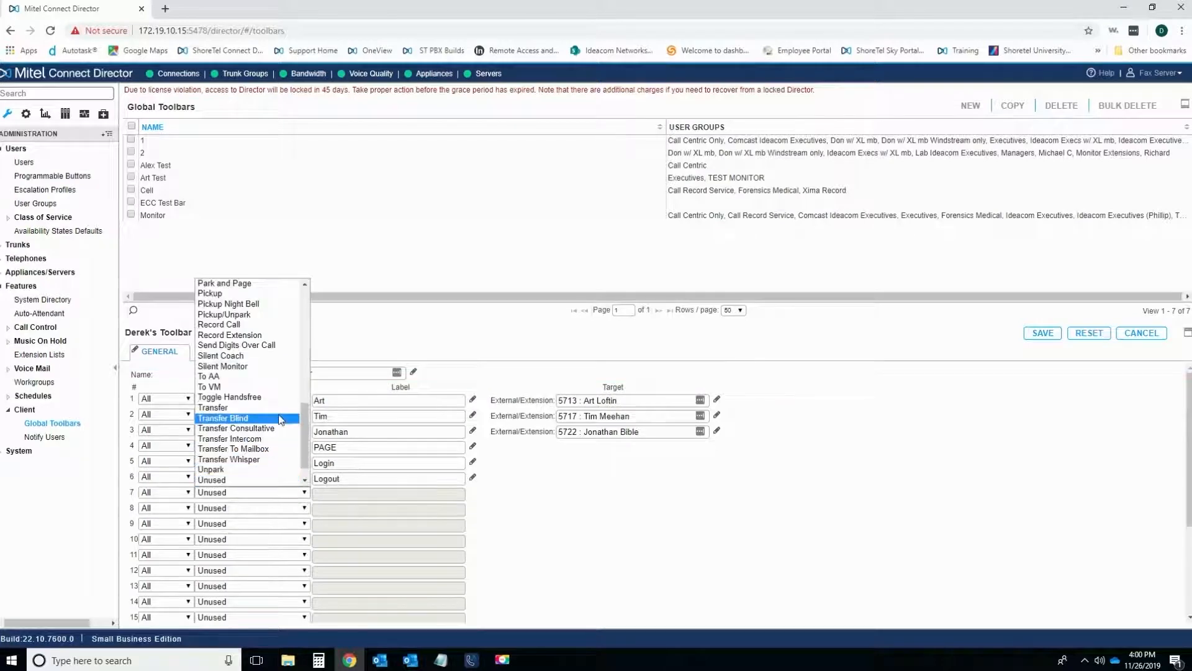
pyautogui.moveTo(304, 431); pyautogui.dragTo(321, 293)
pyautogui.click(1006, 460)
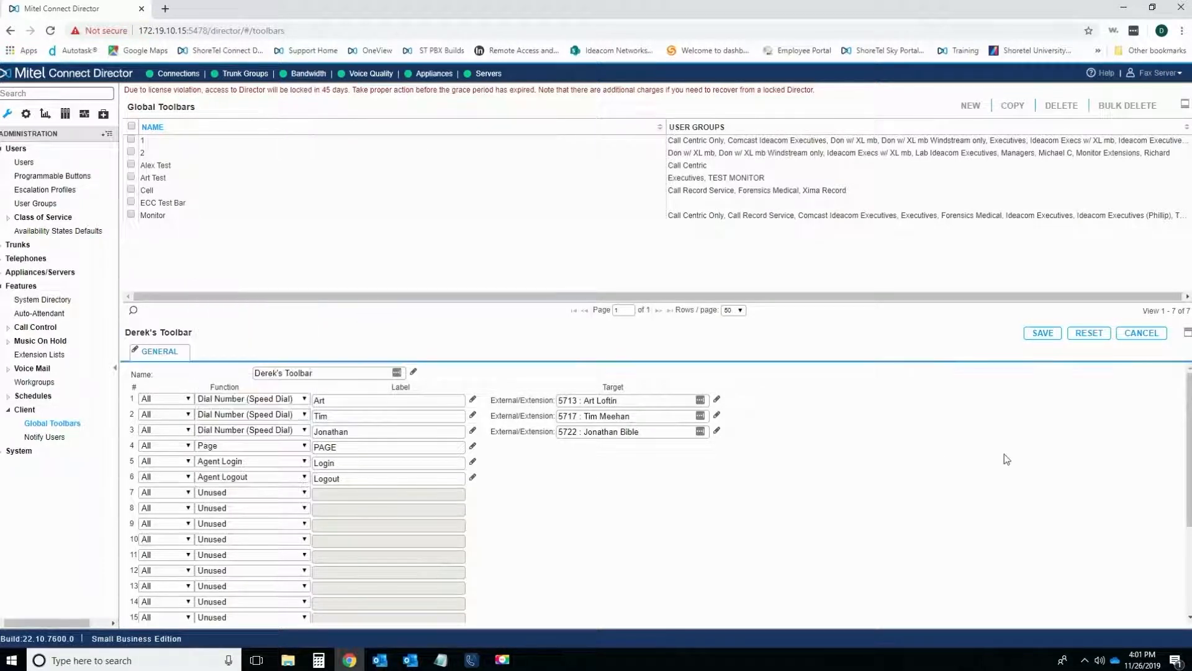
# Step: Save the new global toolbar and open the profile settings of the toolbar owner's own Ideacom Executives user group
pyautogui.click(1042, 334)
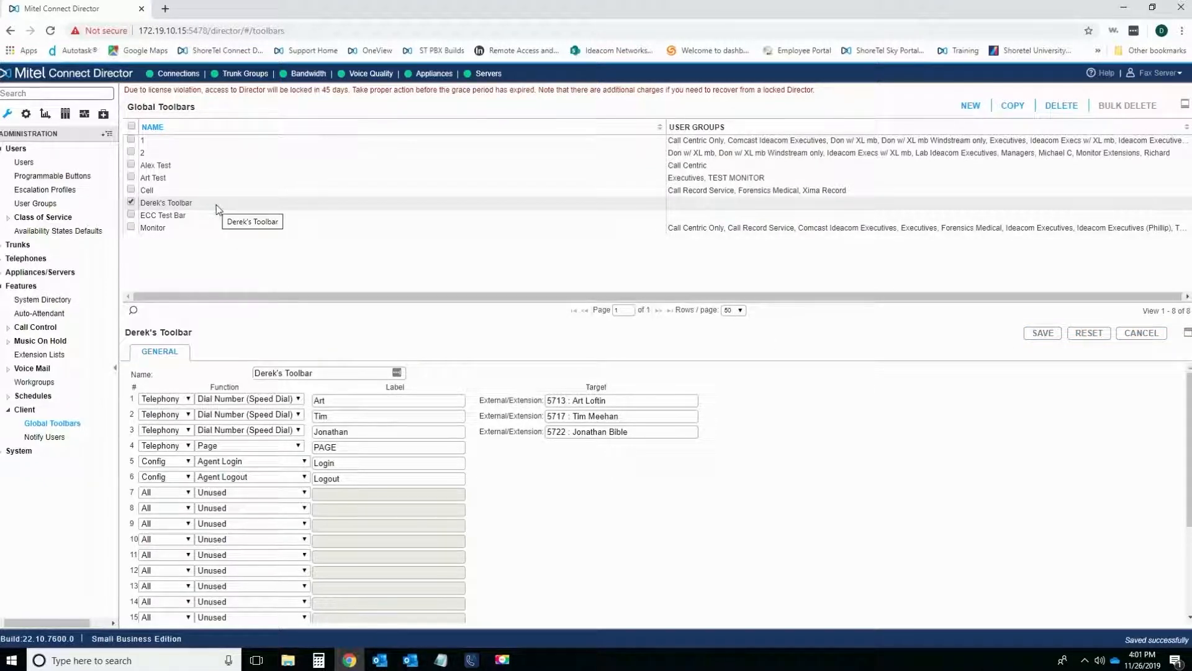
pyautogui.click(46, 203)
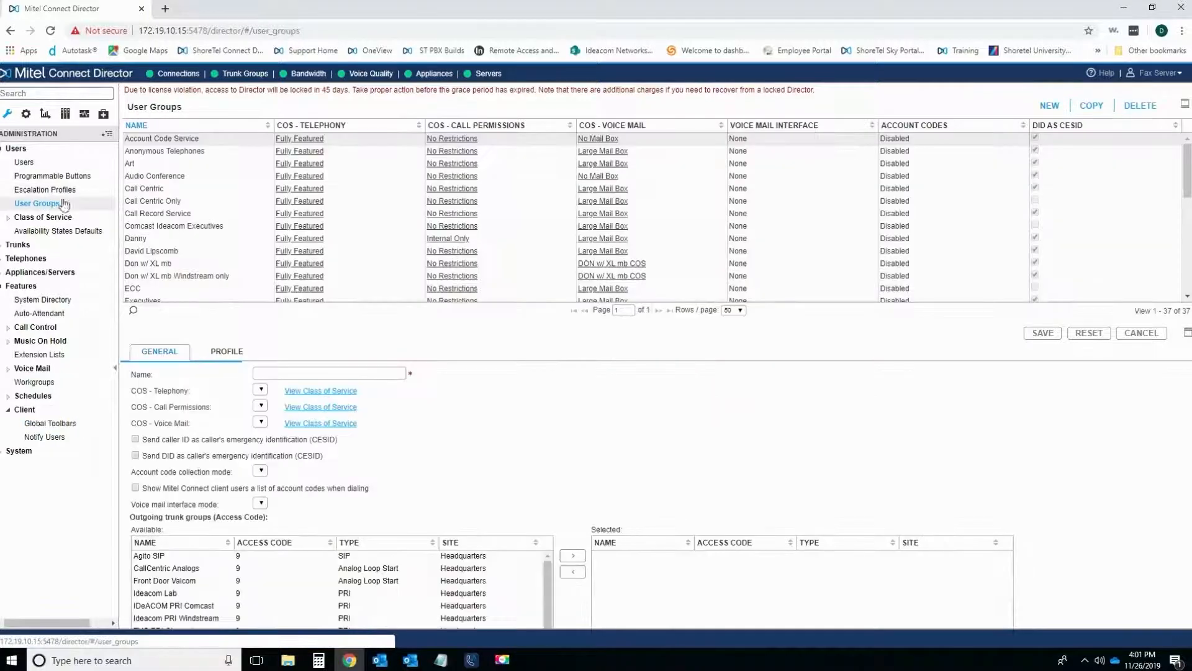
pyautogui.scroll(-4, 155, 250)
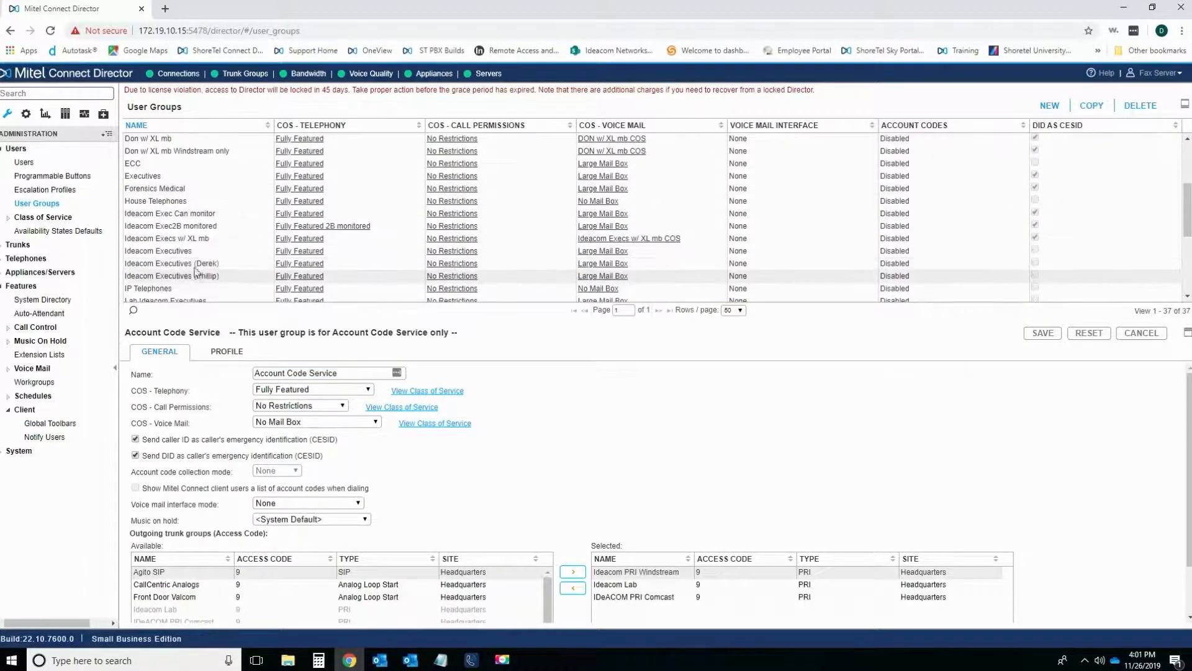
pyautogui.click(199, 263)
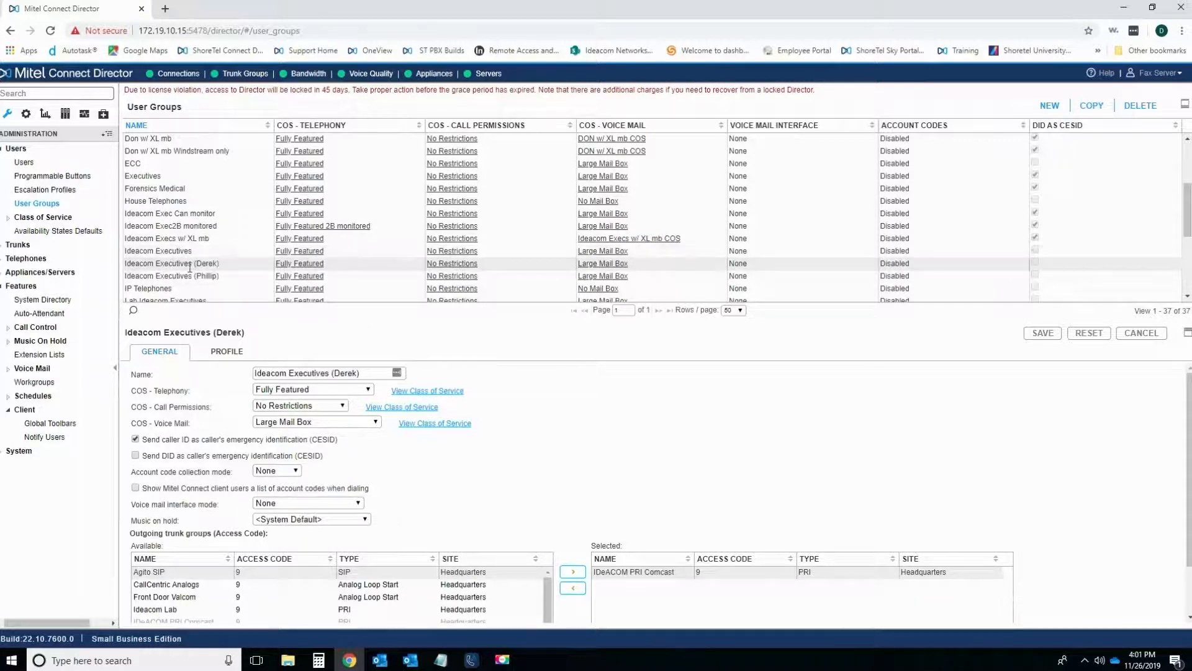
pyautogui.click(224, 351)
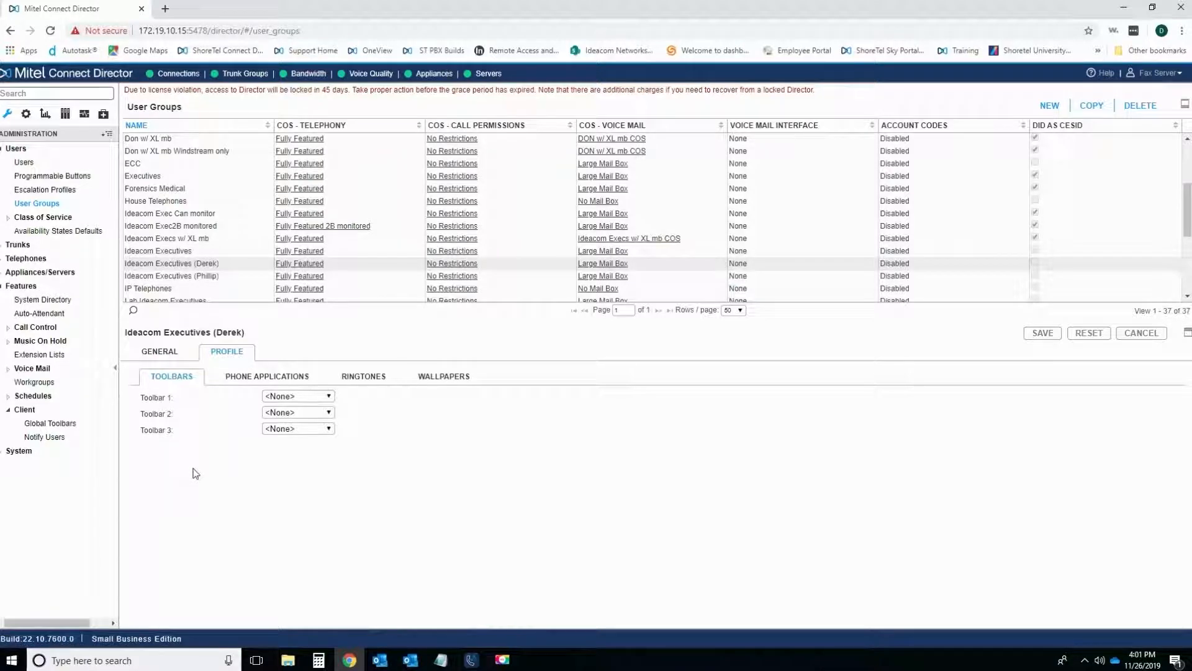
# Step: Assign the newly created toolbar as Toolbar 1 of the user group and save the group
pyautogui.click(290, 398)
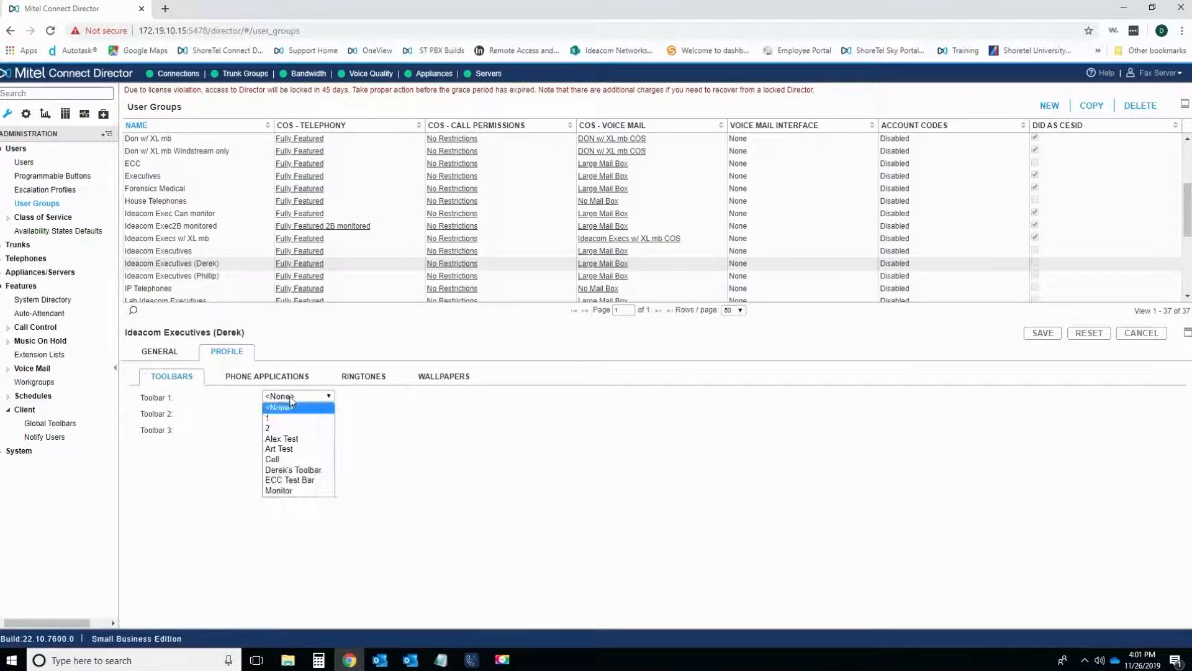
pyautogui.click(283, 472)
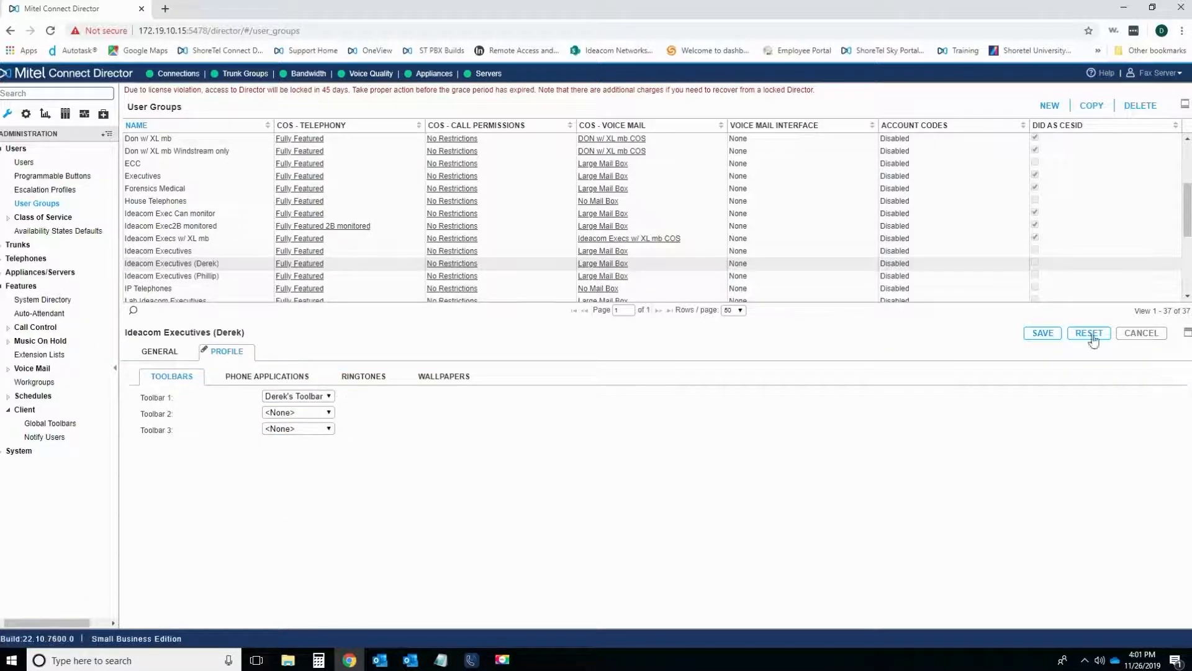
pyautogui.click(1043, 333)
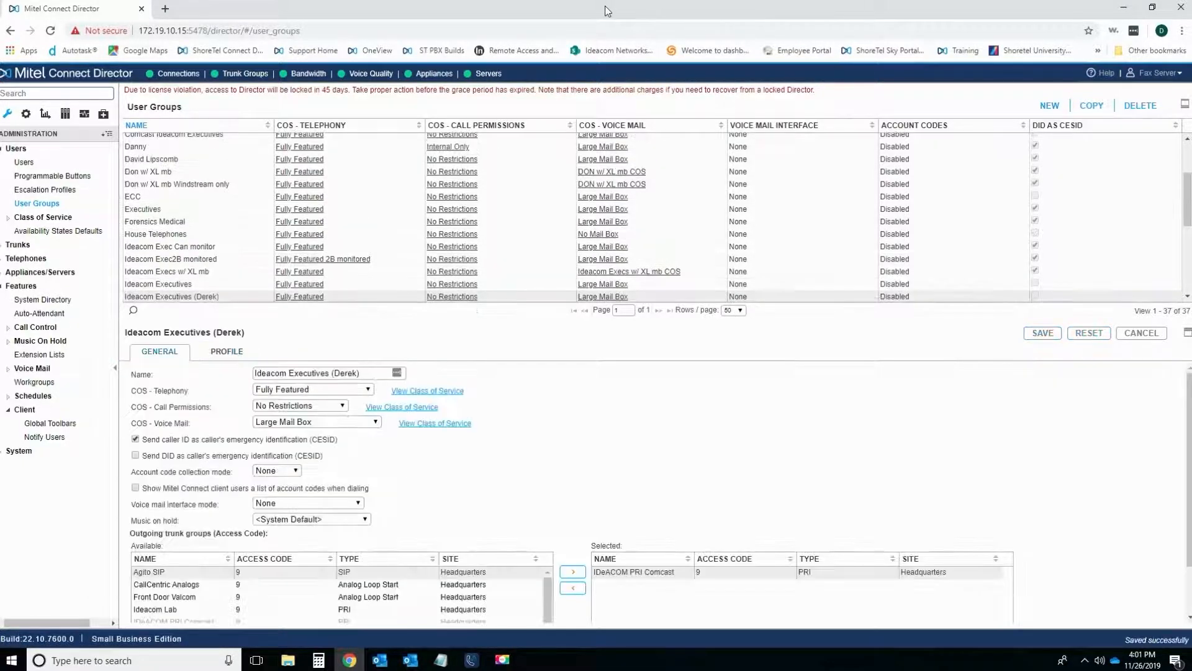
# Step: Switch to the Mitel Connect client and display all three speed-dial buttons plus PAGE, Login and Logout in its toolbar
pyautogui.moveTo(608, 11); pyautogui.dragTo(1191, 173)
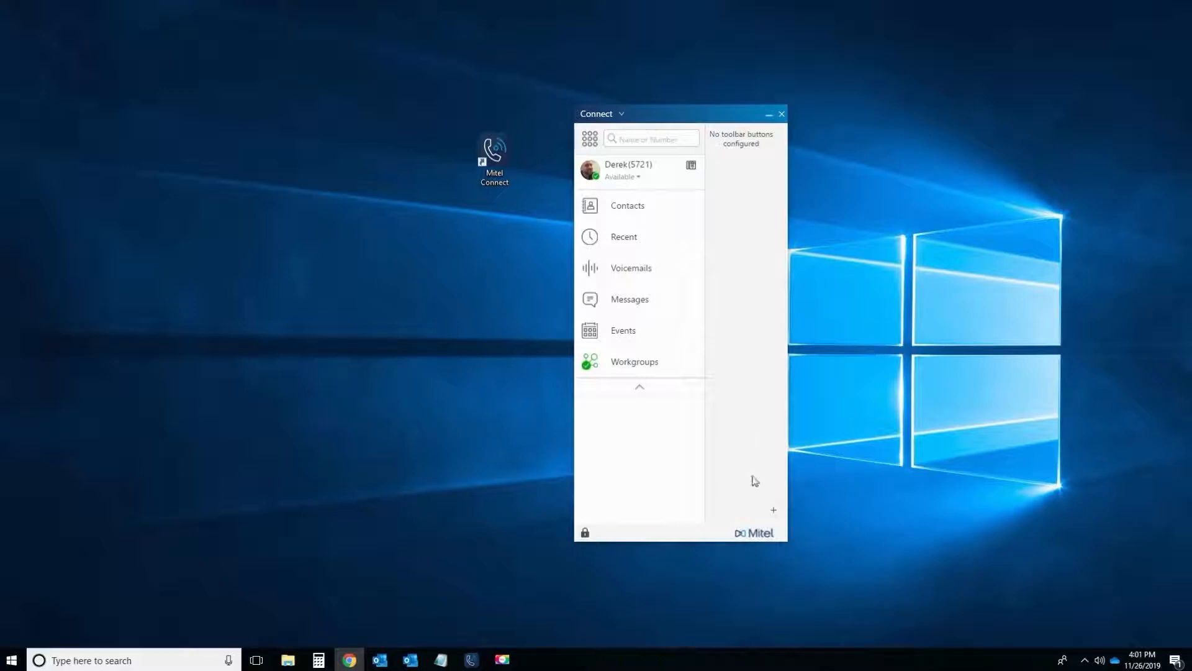
pyautogui.click(774, 511)
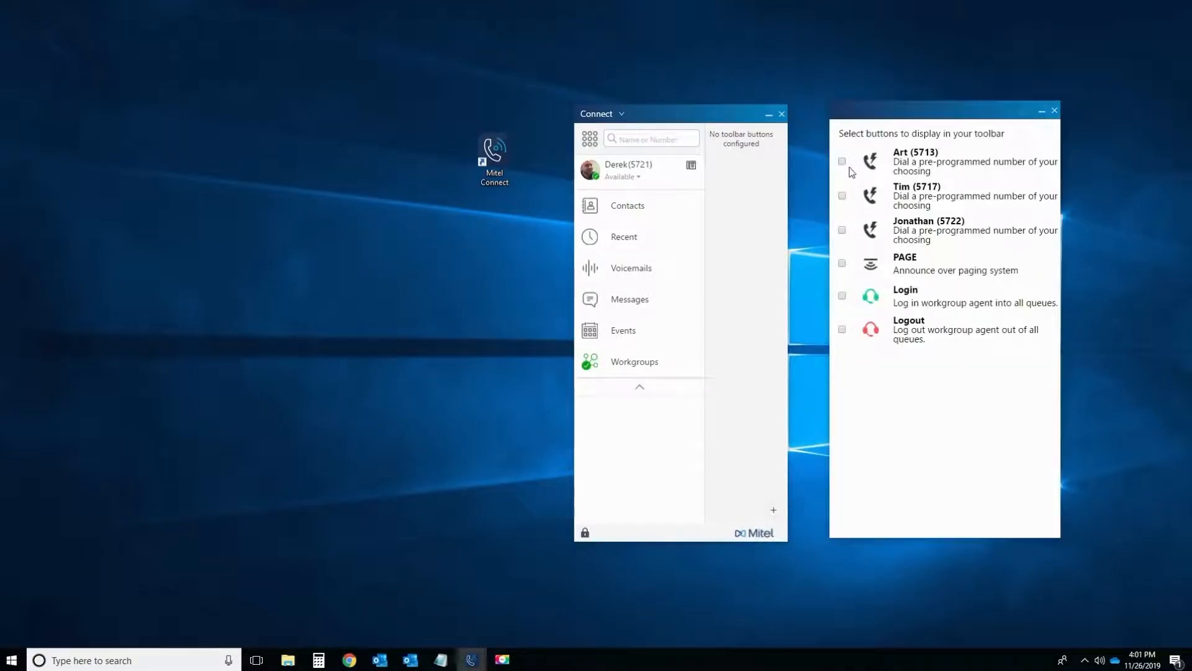
pyautogui.click(842, 161)
pyautogui.click(843, 196)
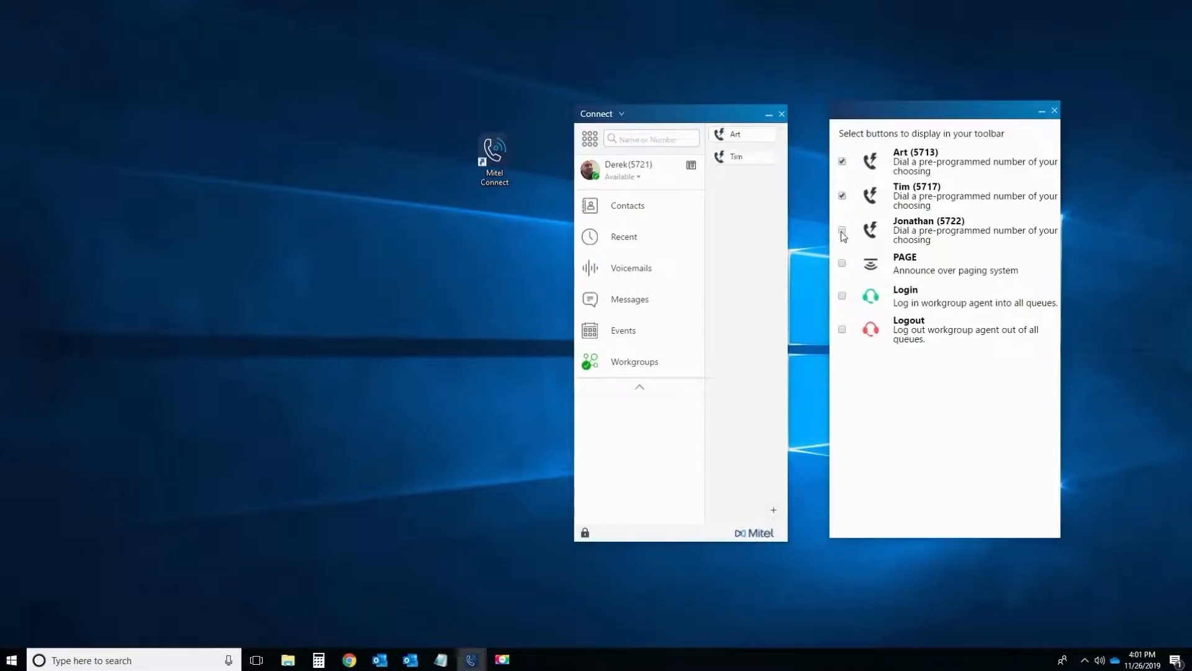
pyautogui.click(843, 232)
pyautogui.click(843, 264)
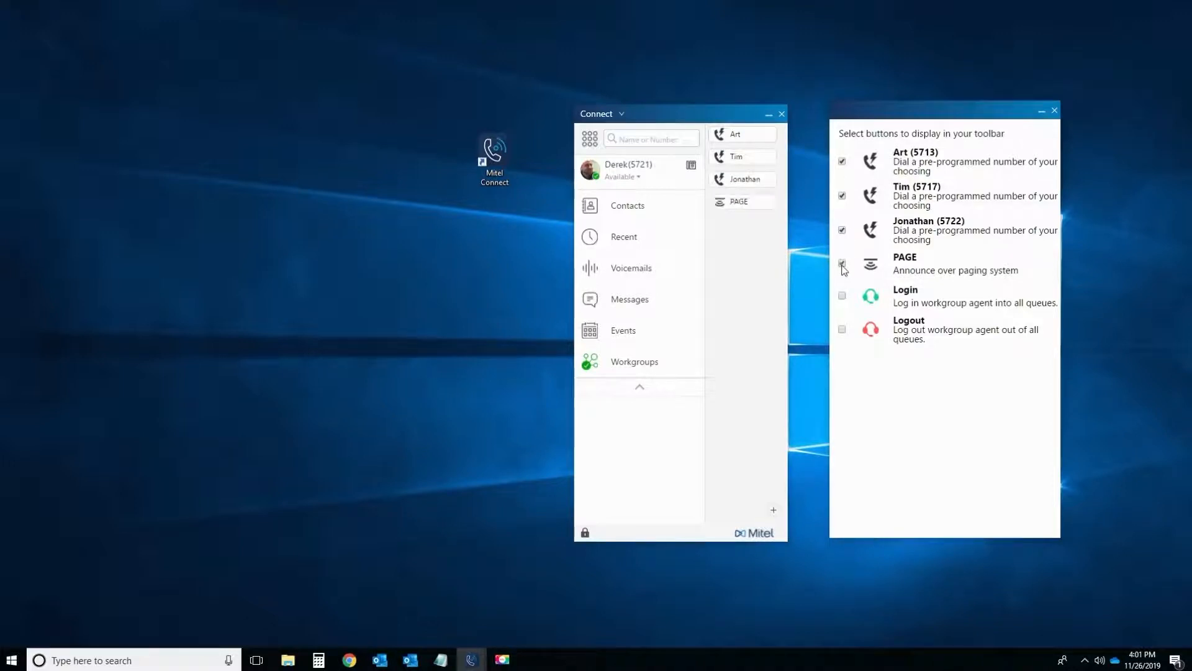
pyautogui.click(842, 295)
pyautogui.click(842, 329)
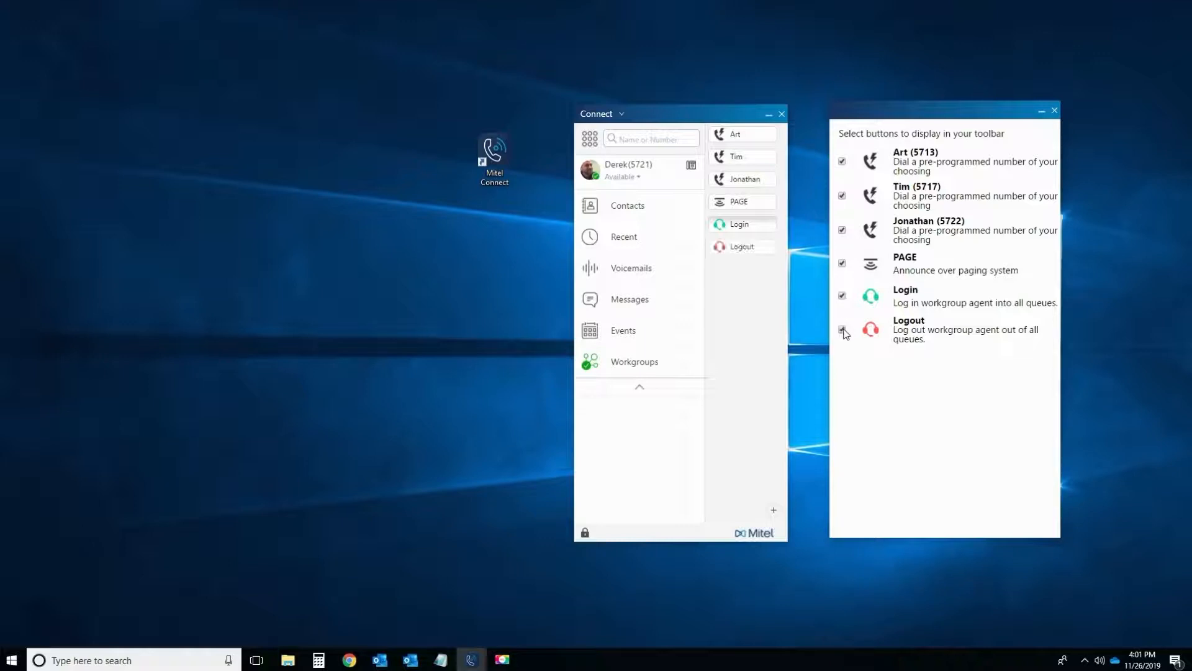
pyautogui.click(1056, 113)
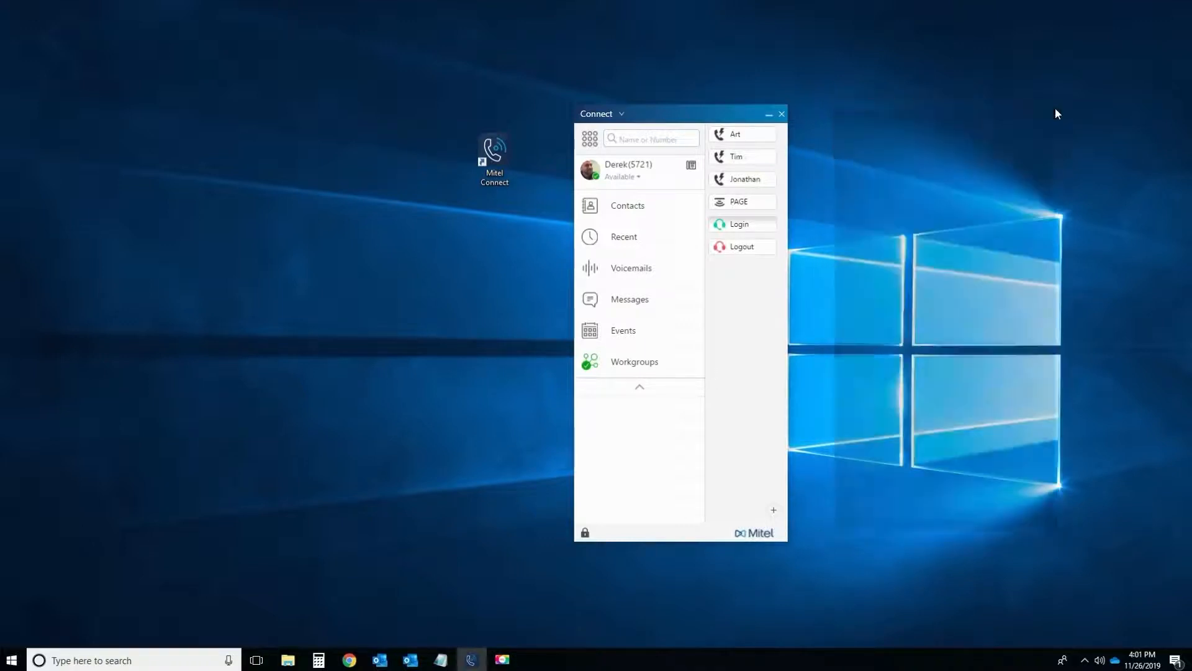
# Step: Test the toolbar by logging the workgroup agent out and back in, and by placing and ending a call to the third colleague
pyautogui.click(748, 248)
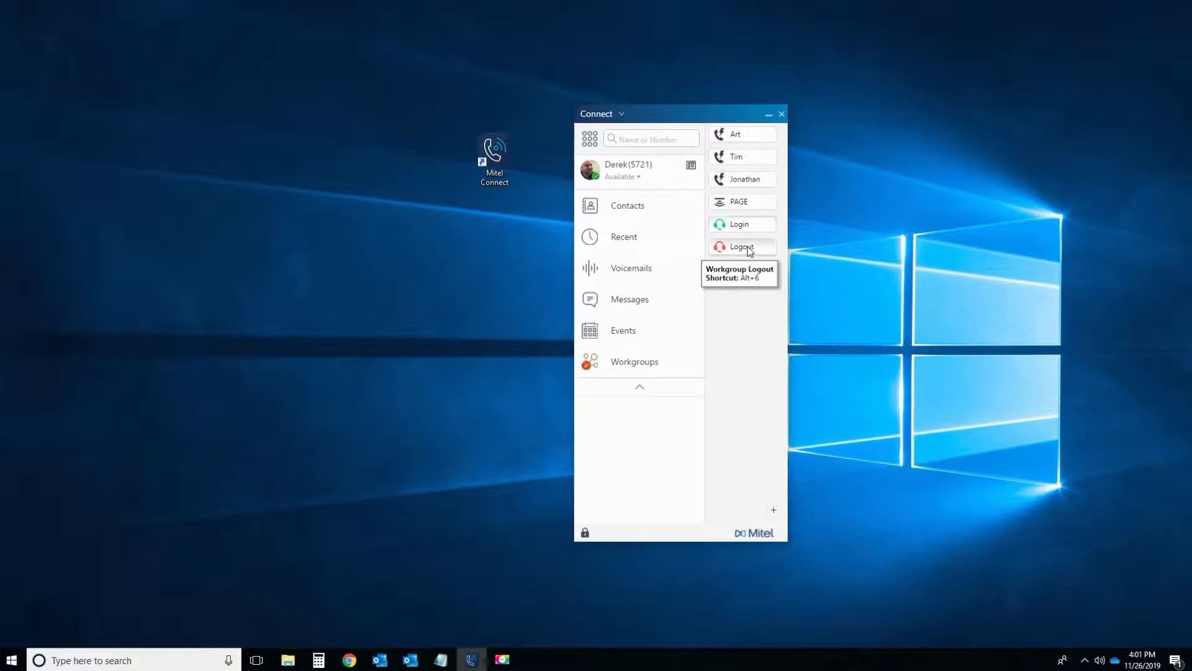
pyautogui.click(748, 229)
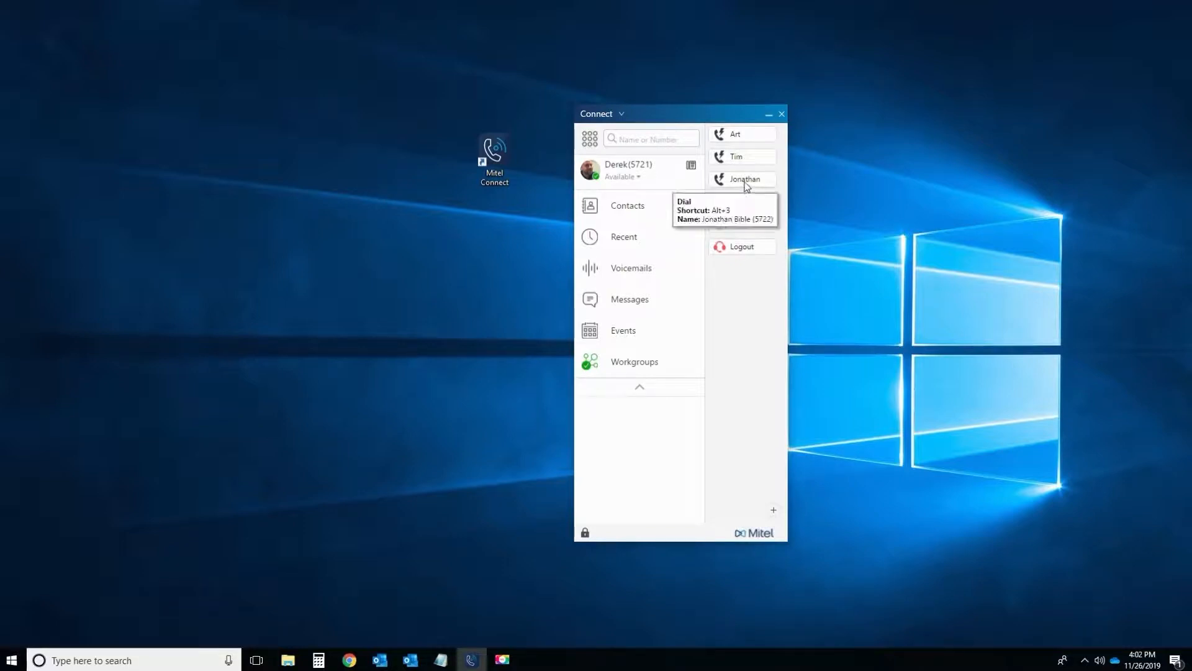
pyautogui.click(745, 180)
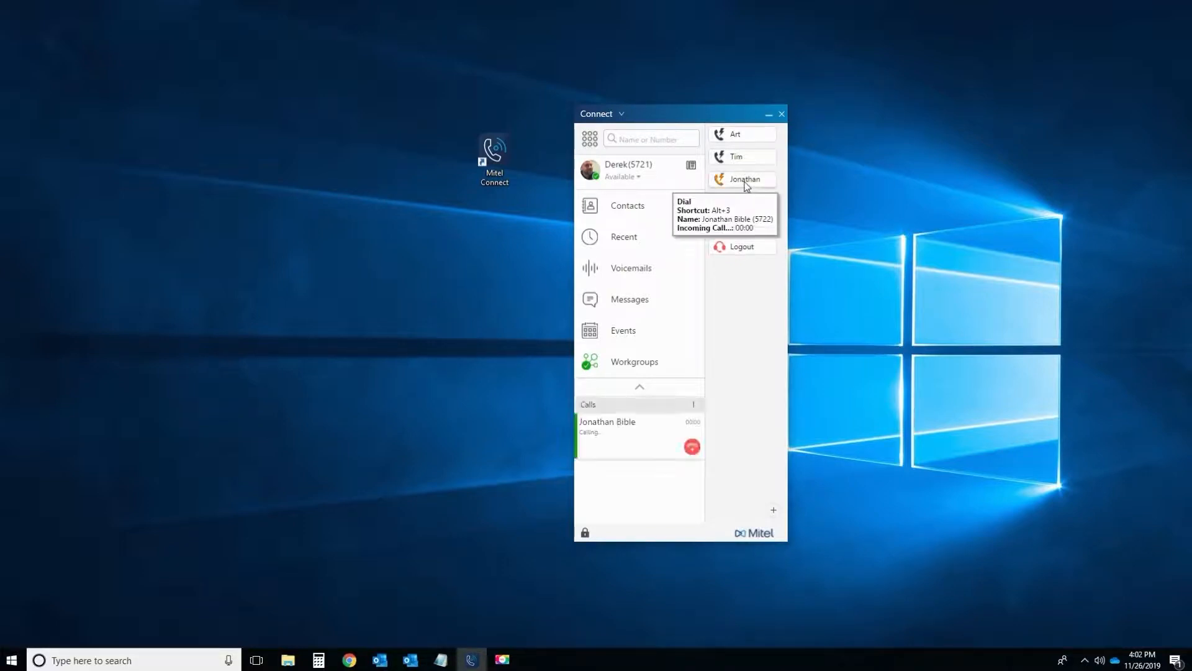
pyautogui.click(692, 447)
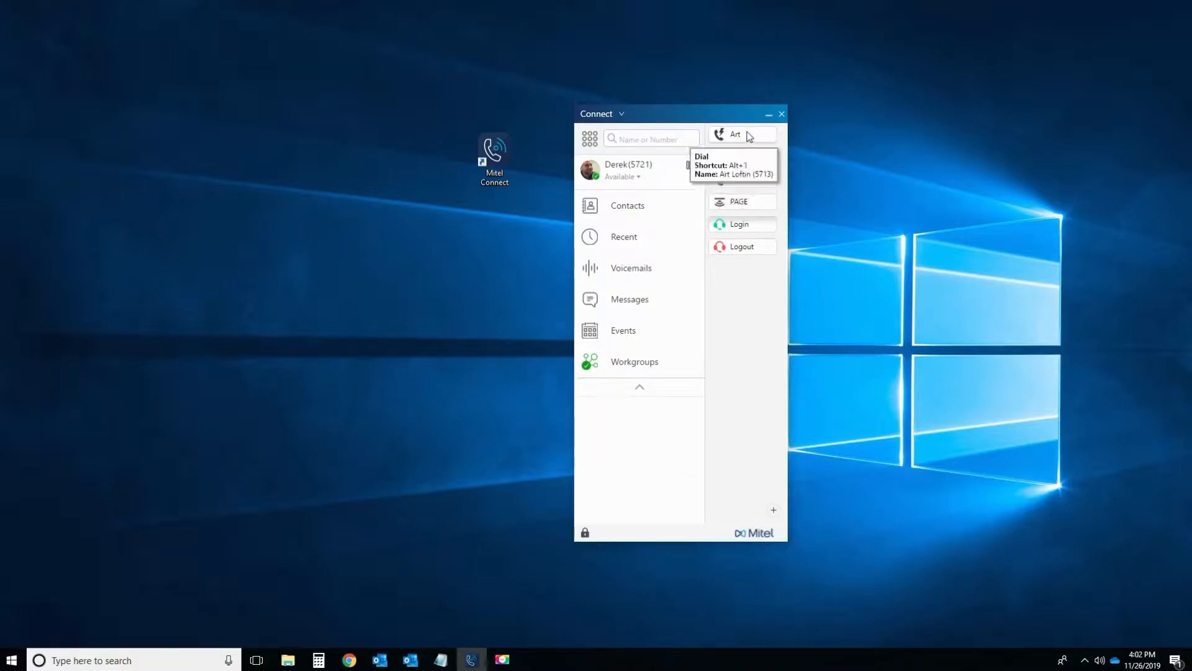
# Step: Hide the client's toolbar and show it again
pyautogui.click(621, 114)
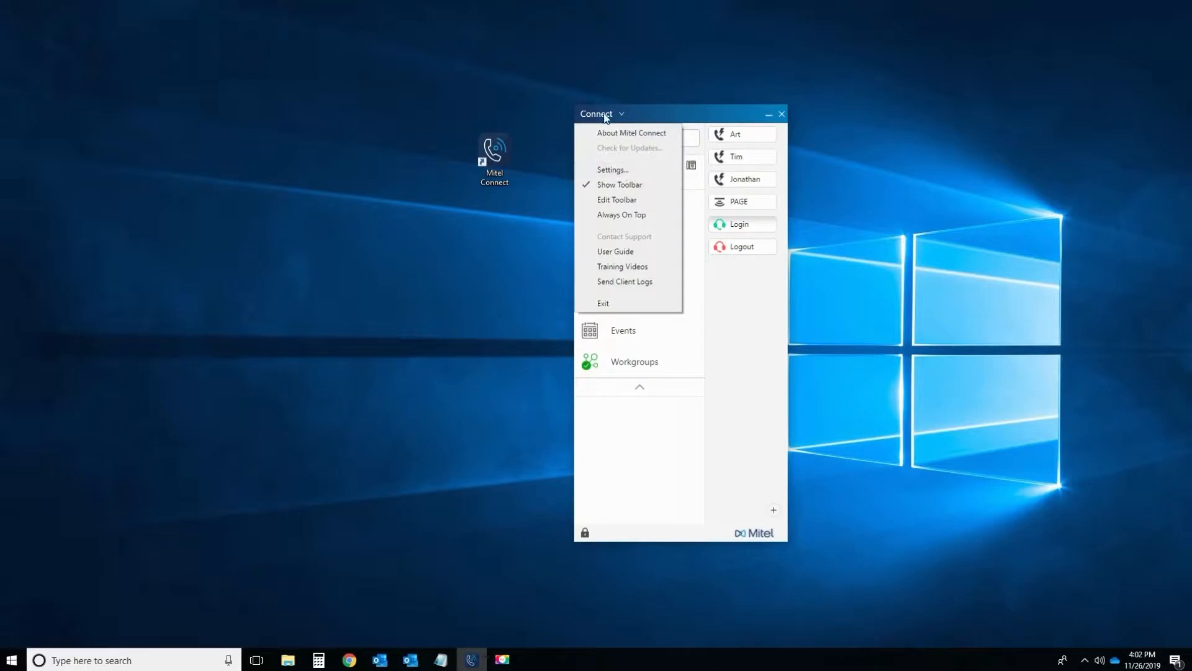
pyautogui.click(611, 186)
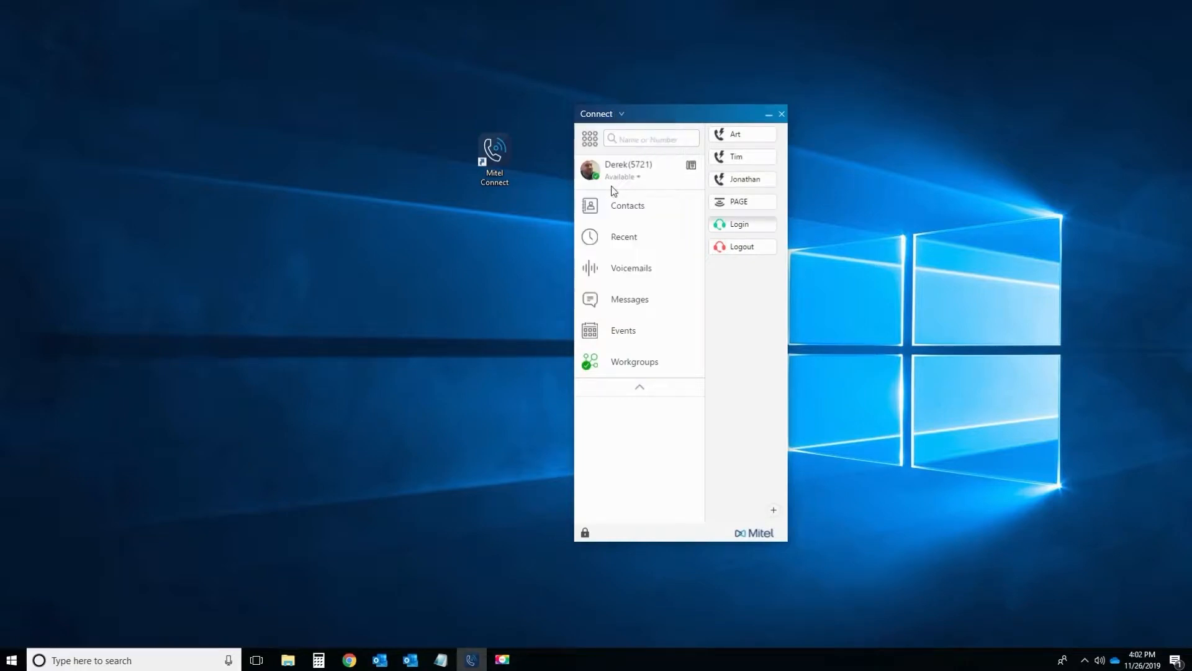
pyautogui.click(617, 116)
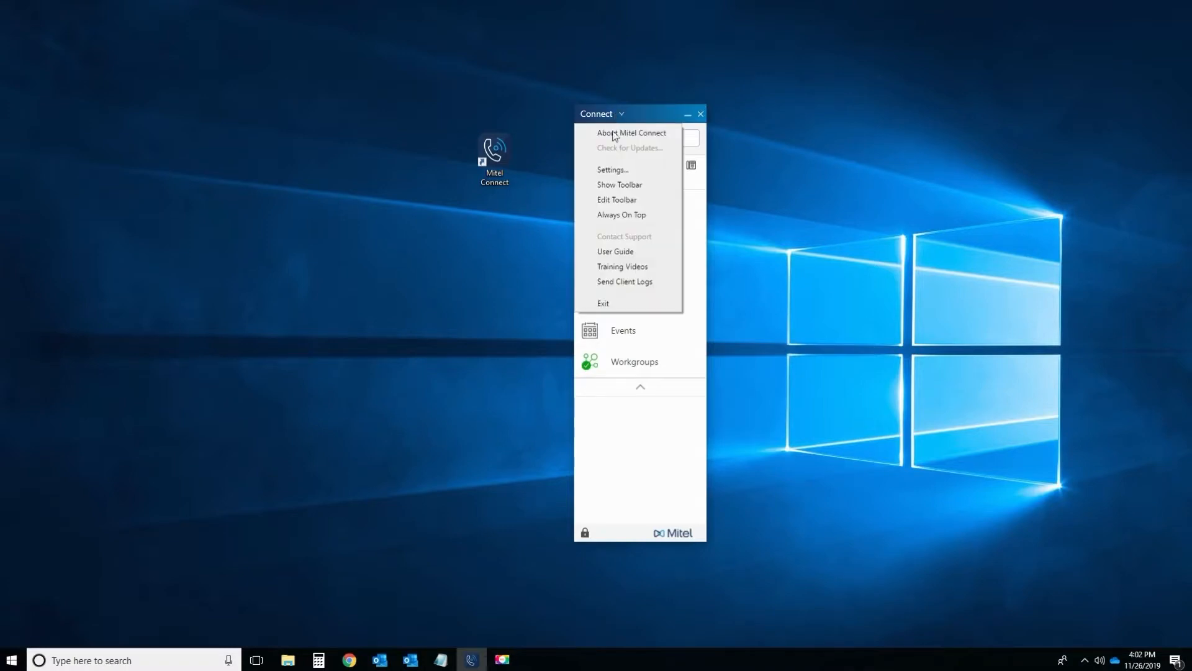
pyautogui.click(619, 187)
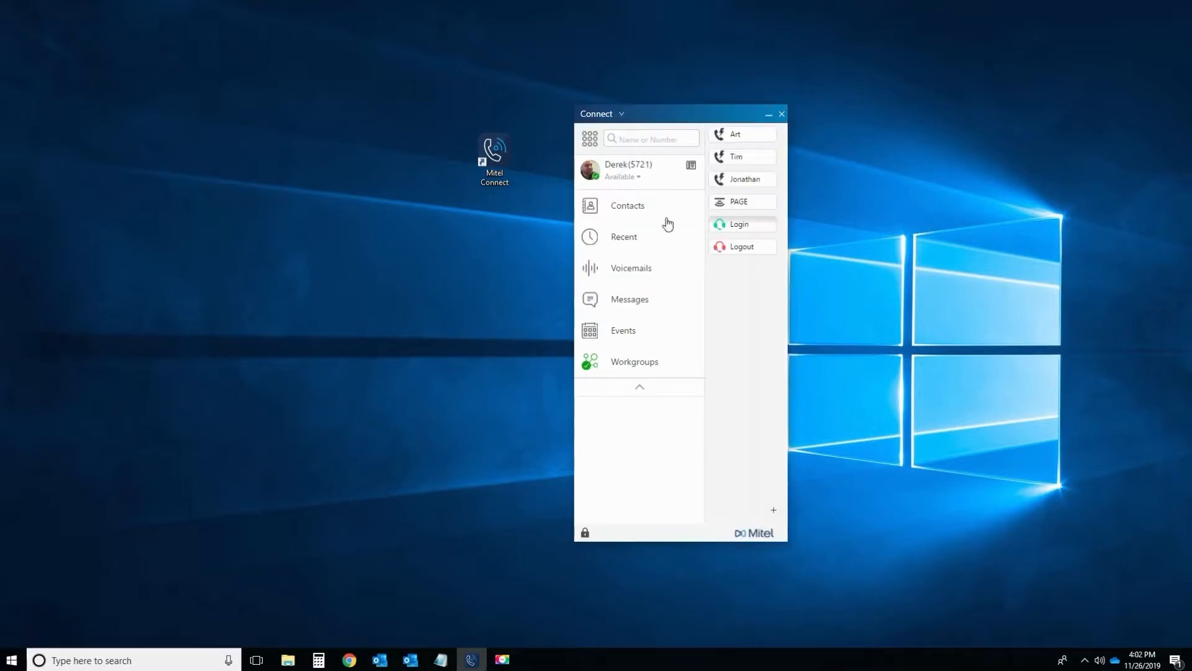